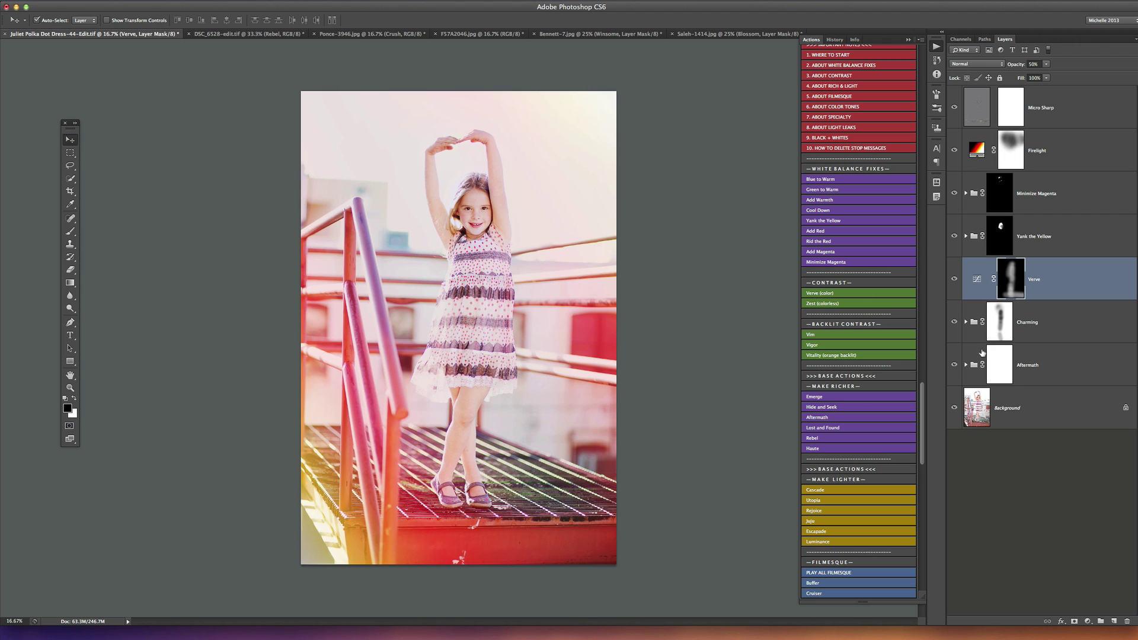
Compare with the original, then delete the Micro Sharp through Aftermath layers, leaving only Background.
{"action": "left_click", "coordinate": [956, 408], "text": "alt"}
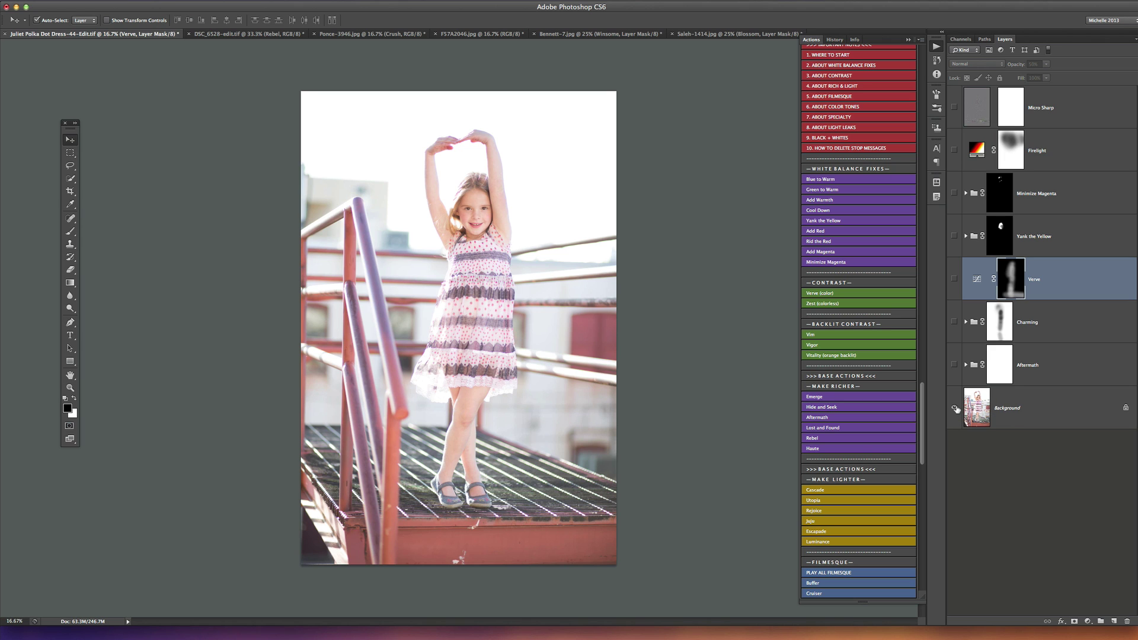
{"action": "left_click", "coordinate": [956, 409], "text": "alt"}
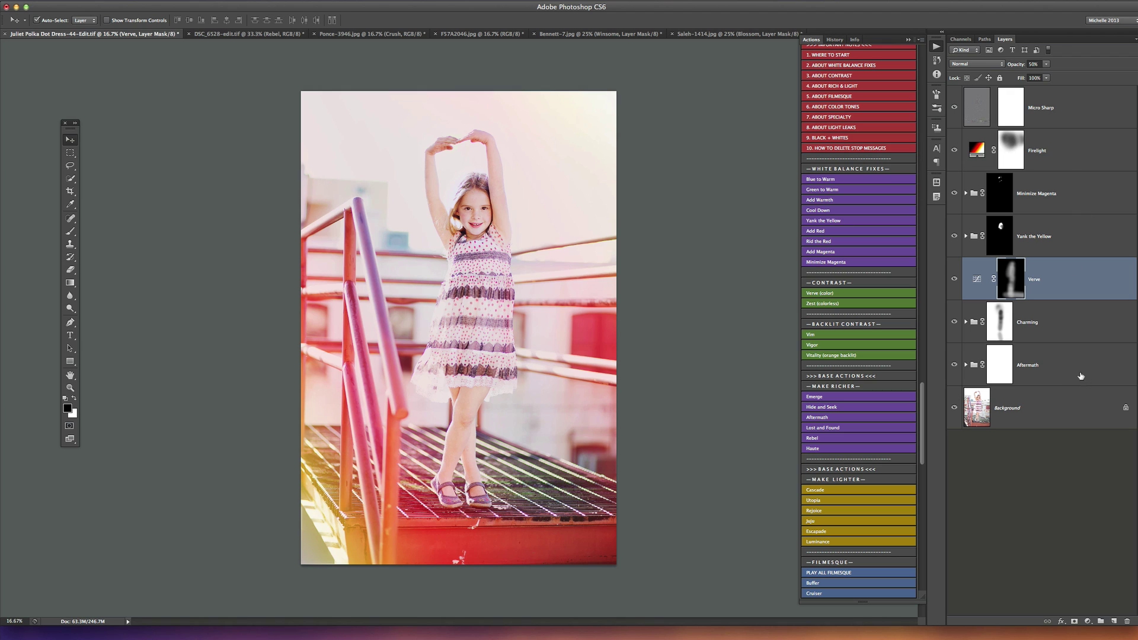
{"action": "left_click", "coordinate": [1074, 103]}
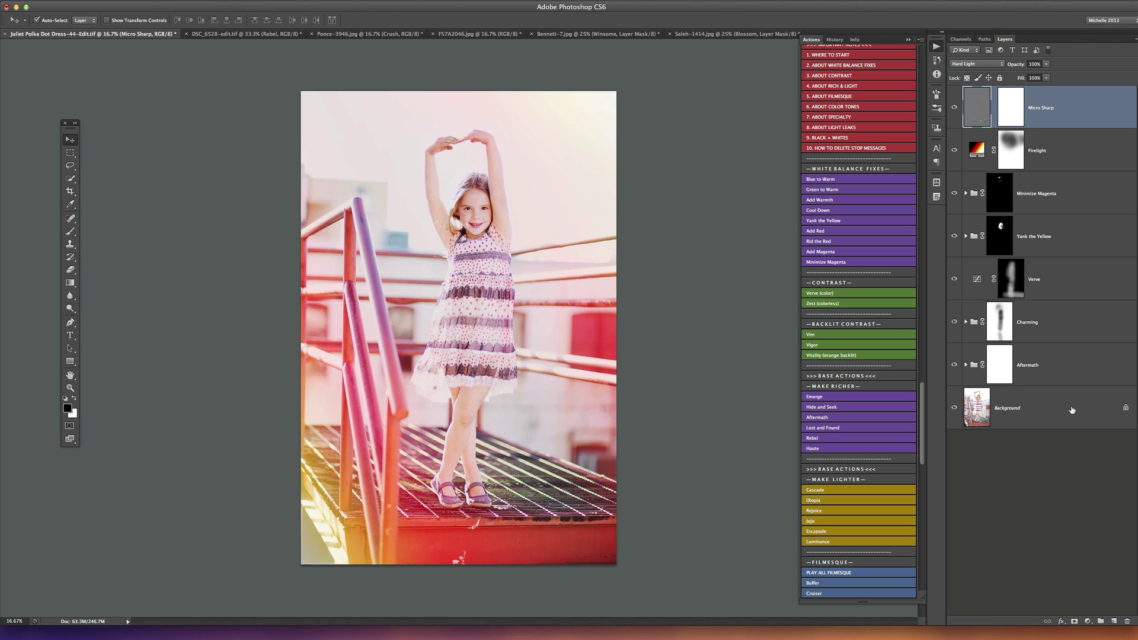
{"action": "left_click", "coordinate": [1065, 373], "text": "shift"}
{"action": "left_click_drag", "start_coordinate": [1070, 348], "coordinate": [1128, 621]}
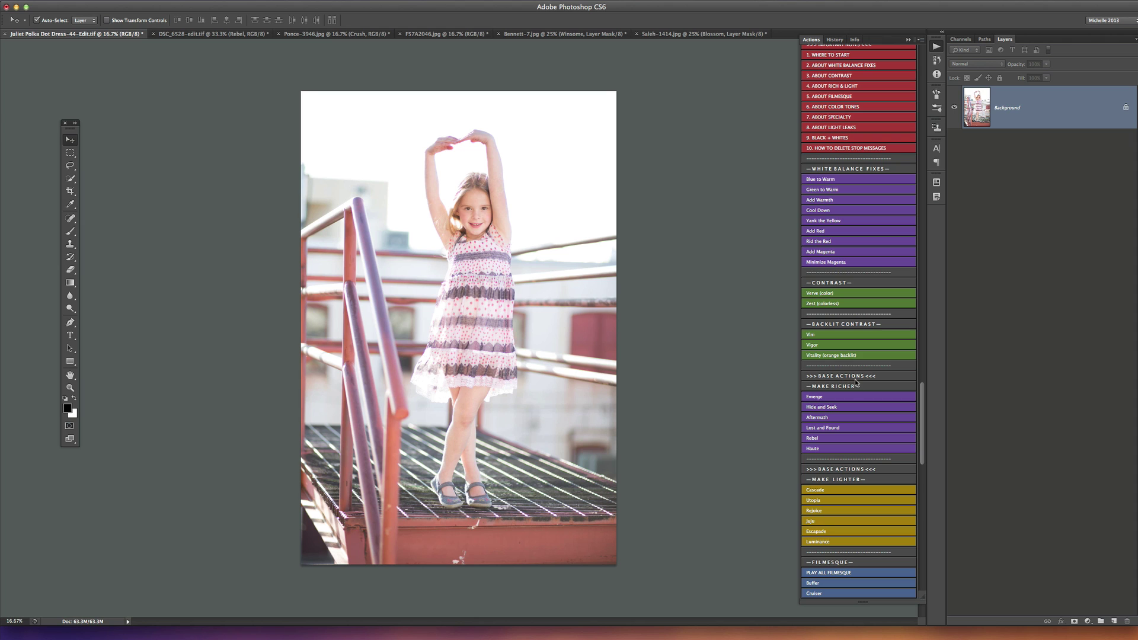
{"action": "scroll", "coordinate": [861, 378], "scroll_direction": "down", "scroll_amount": 1}
{"action": "scroll", "coordinate": [860, 378], "scroll_direction": "down", "scroll_amount": 2}
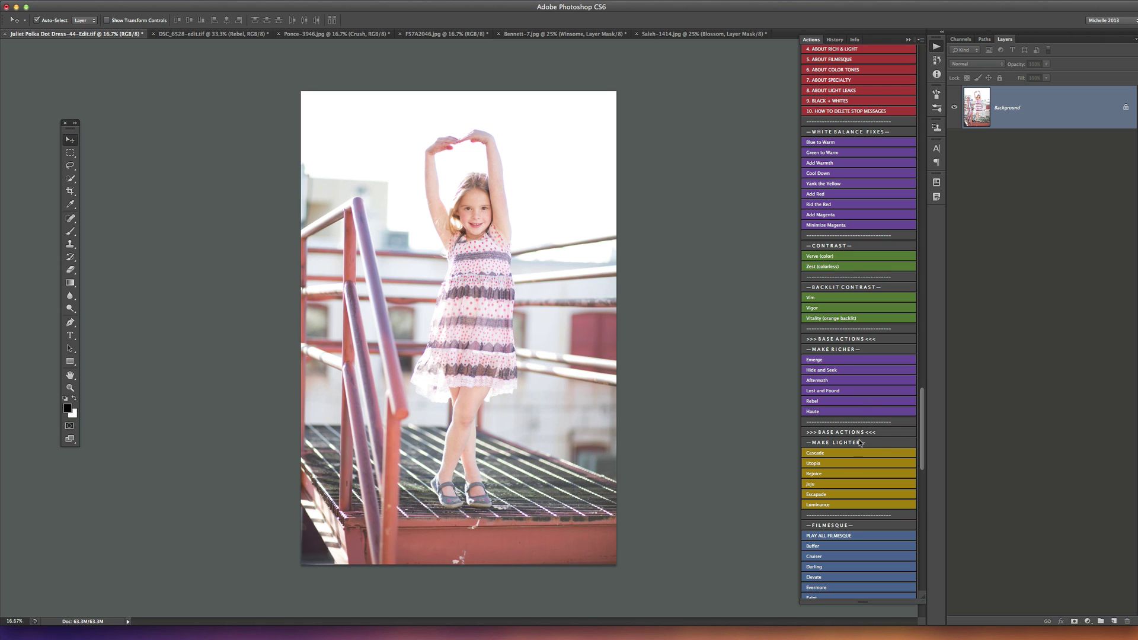
Run the Aftermath action and set its group opacity to 100%.
{"action": "left_click", "coordinate": [822, 383]}
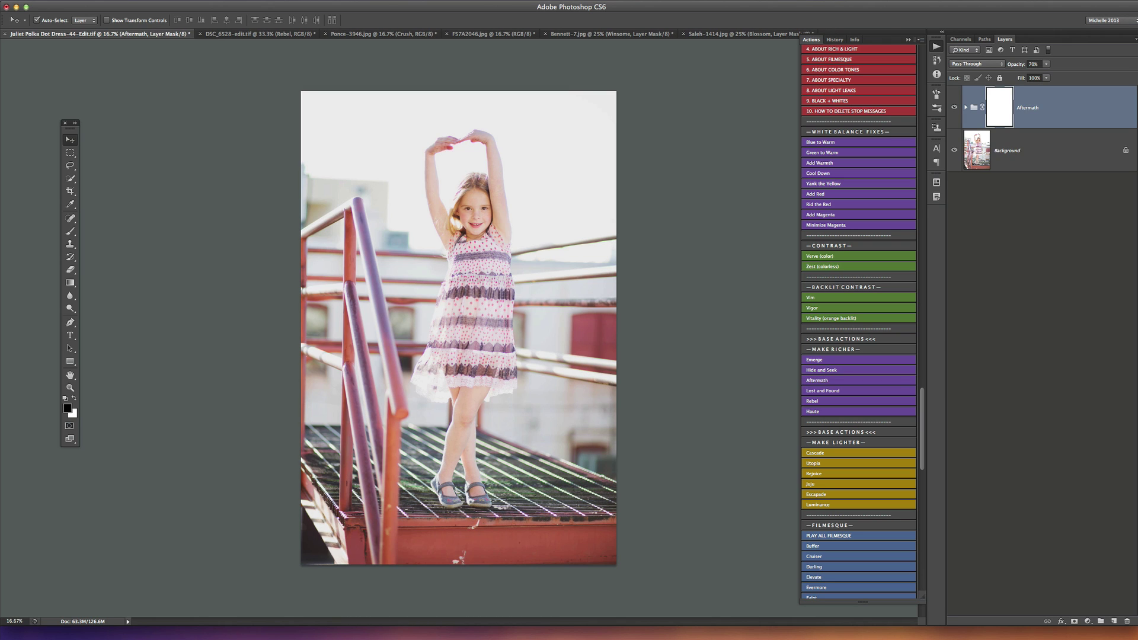
{"action": "left_click", "coordinate": [1046, 64]}
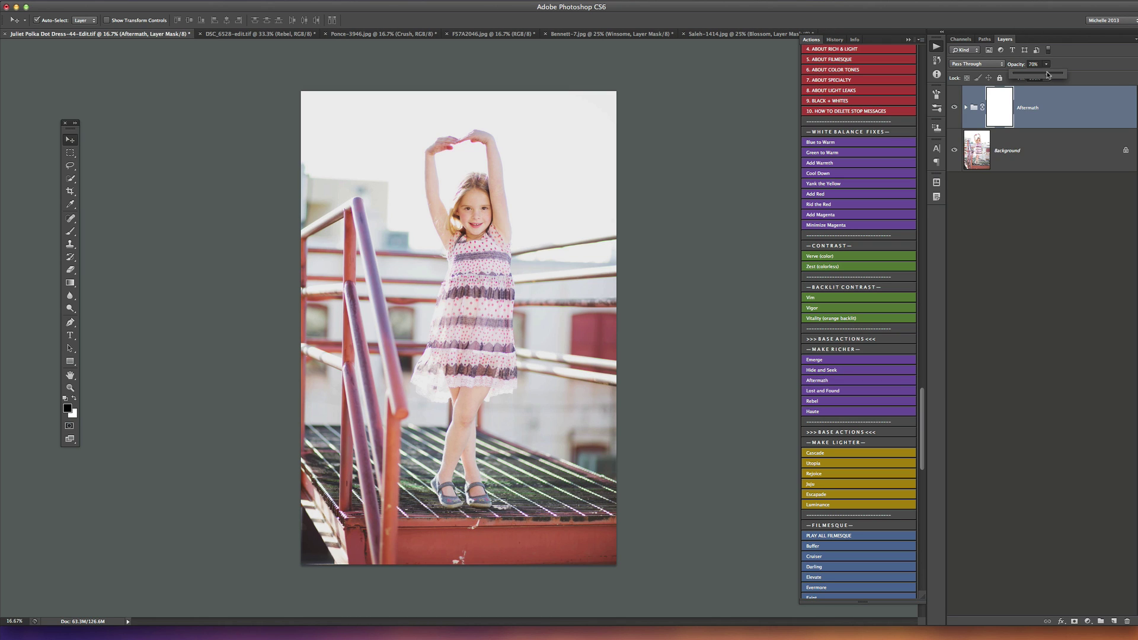
{"action": "left_click_drag", "start_coordinate": [1047, 73], "coordinate": [1063, 74]}
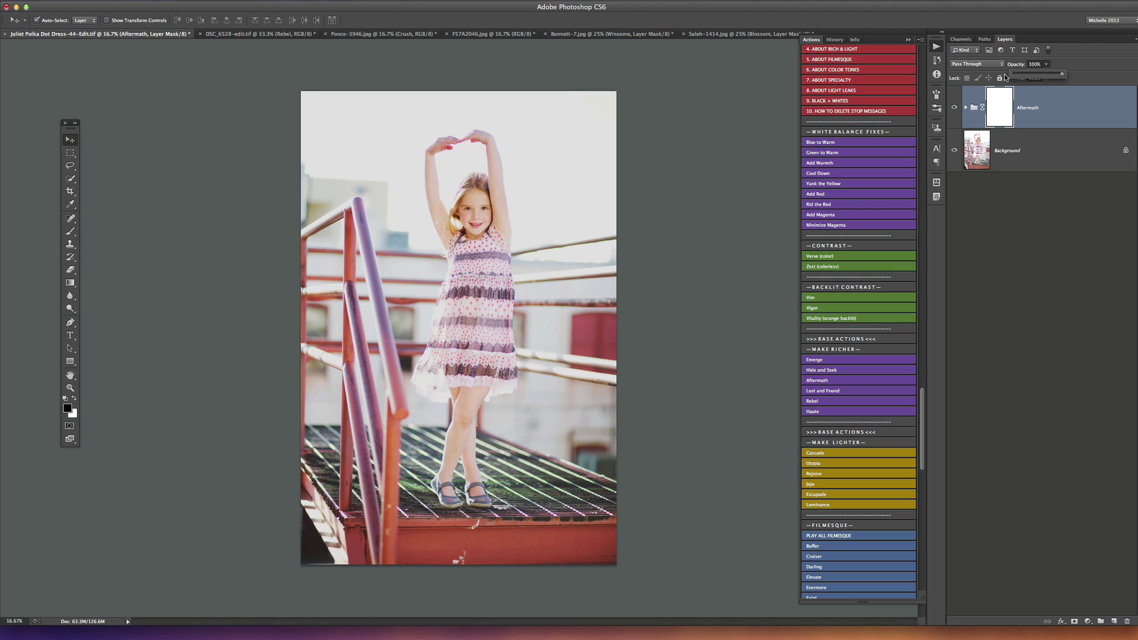
Inside the Aftermath group, raise Aftermath Punch to 81% and Aftermath Boost to about 44%.
{"action": "left_click", "coordinate": [966, 108]}
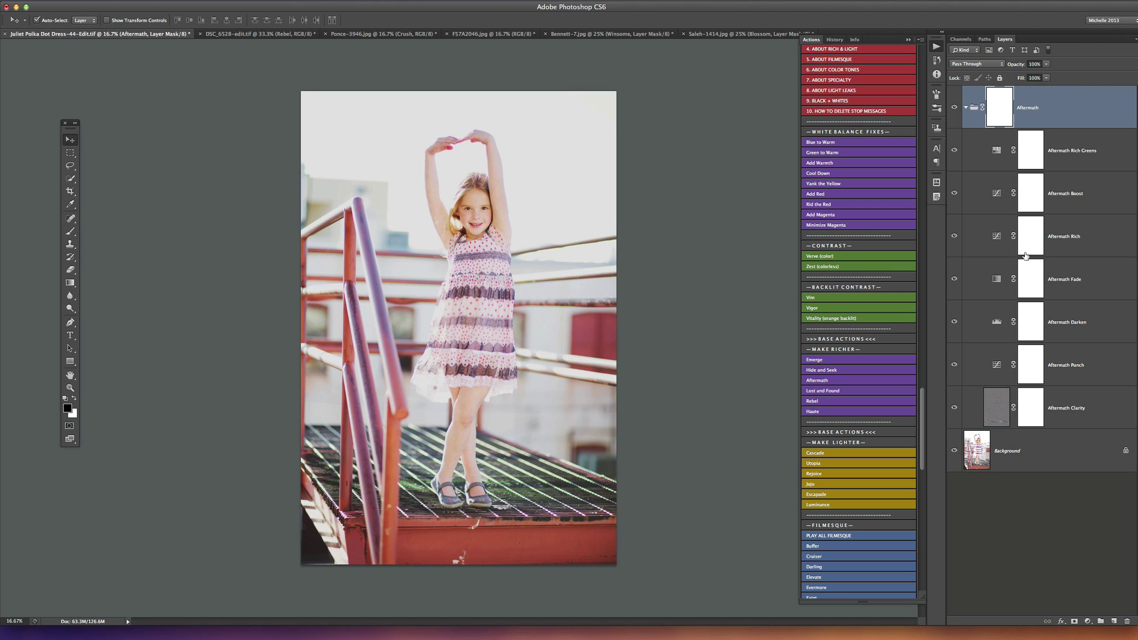
{"action": "left_click", "coordinate": [1067, 366]}
{"action": "left_click", "coordinate": [1047, 64]}
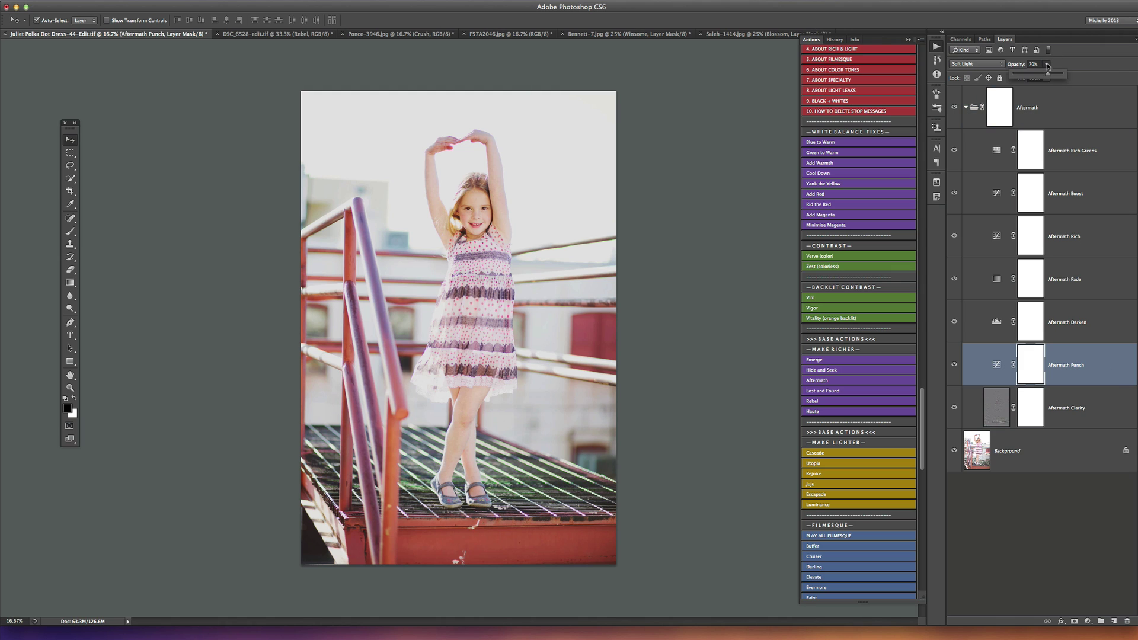
{"action": "left_click_drag", "start_coordinate": [1049, 75], "coordinate": [1056, 75]}
{"action": "left_click", "coordinate": [1070, 196]}
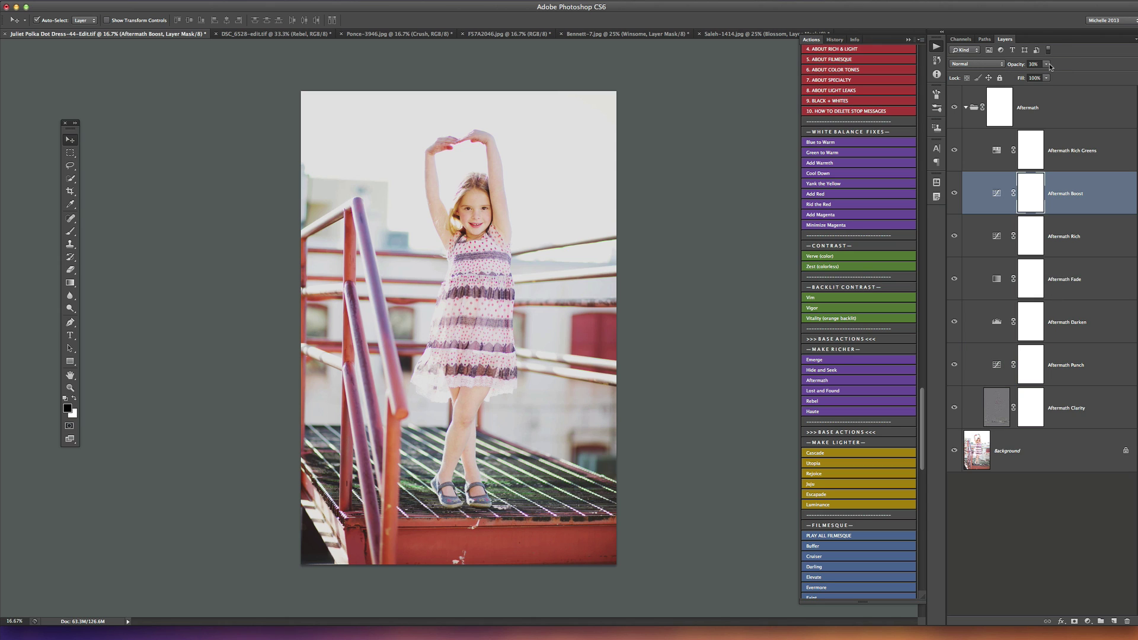
{"action": "left_click_drag", "start_coordinate": [1050, 65], "coordinate": [1055, 77]}
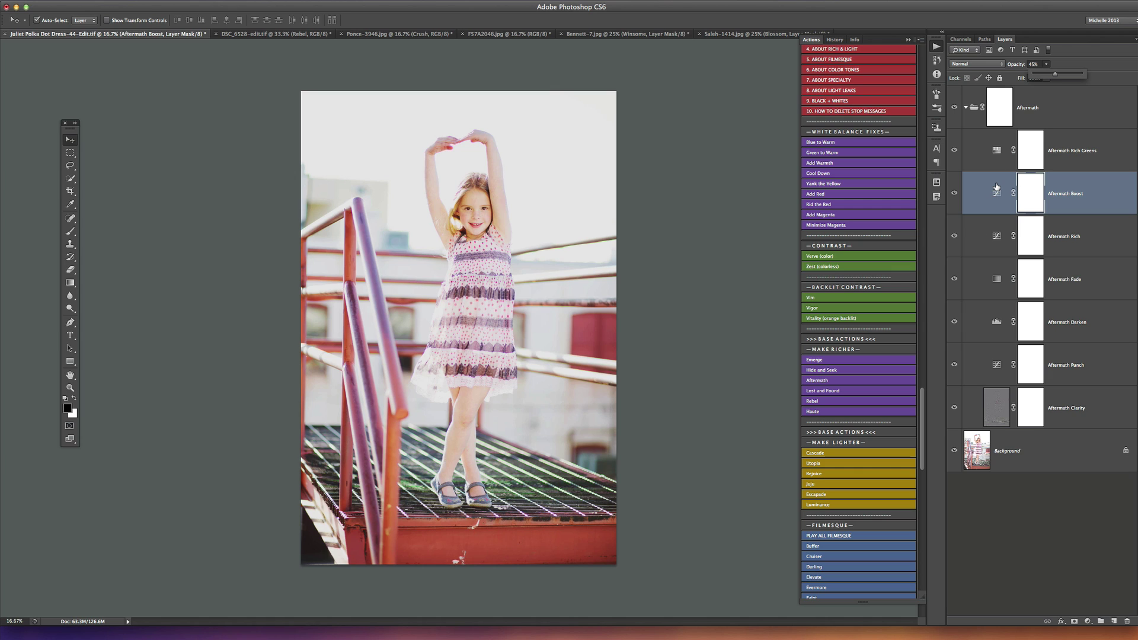
{"action": "left_click", "coordinate": [966, 109]}
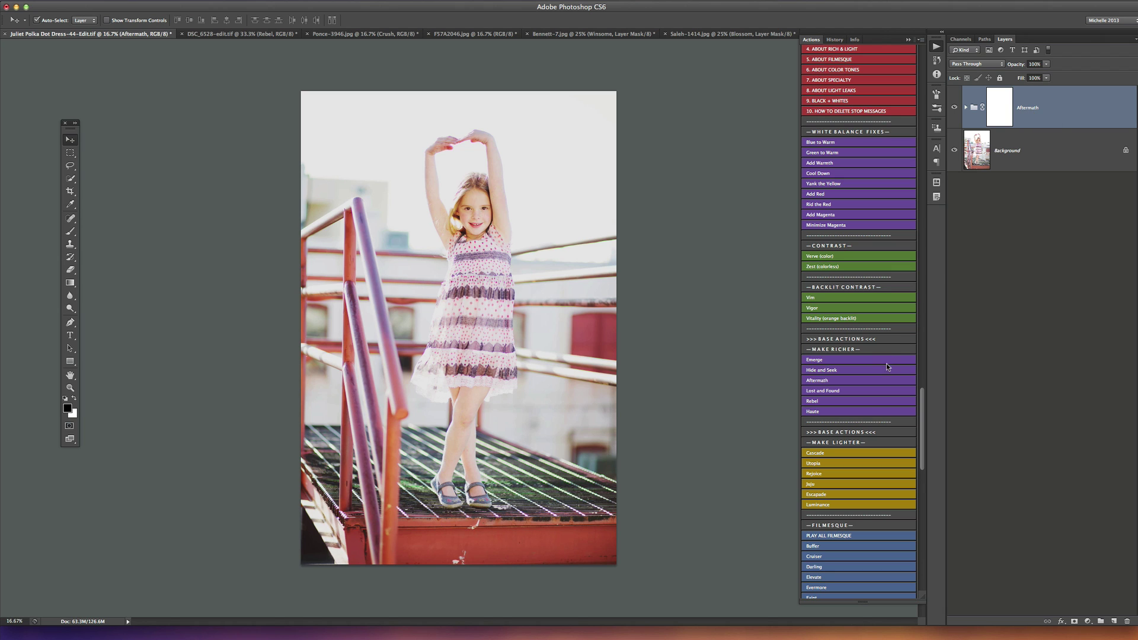
Run the Charming color tone action and lower its group opacity to 10%.
{"action": "scroll", "coordinate": [887, 367], "scroll_direction": "down", "scroll_amount": 12}
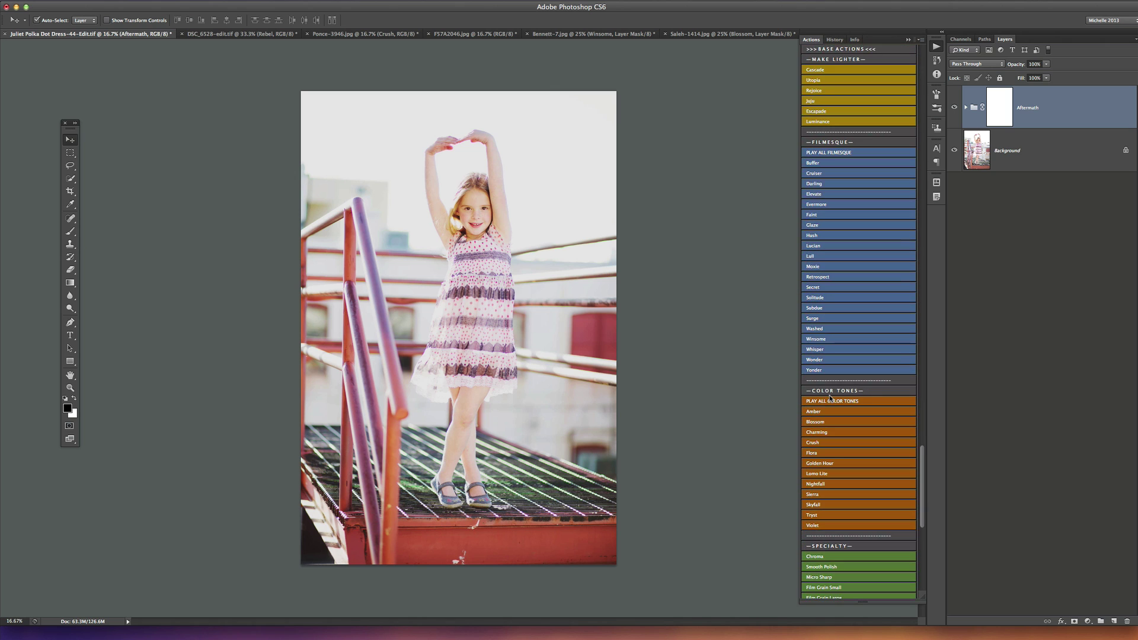
{"action": "left_click", "coordinate": [822, 433]}
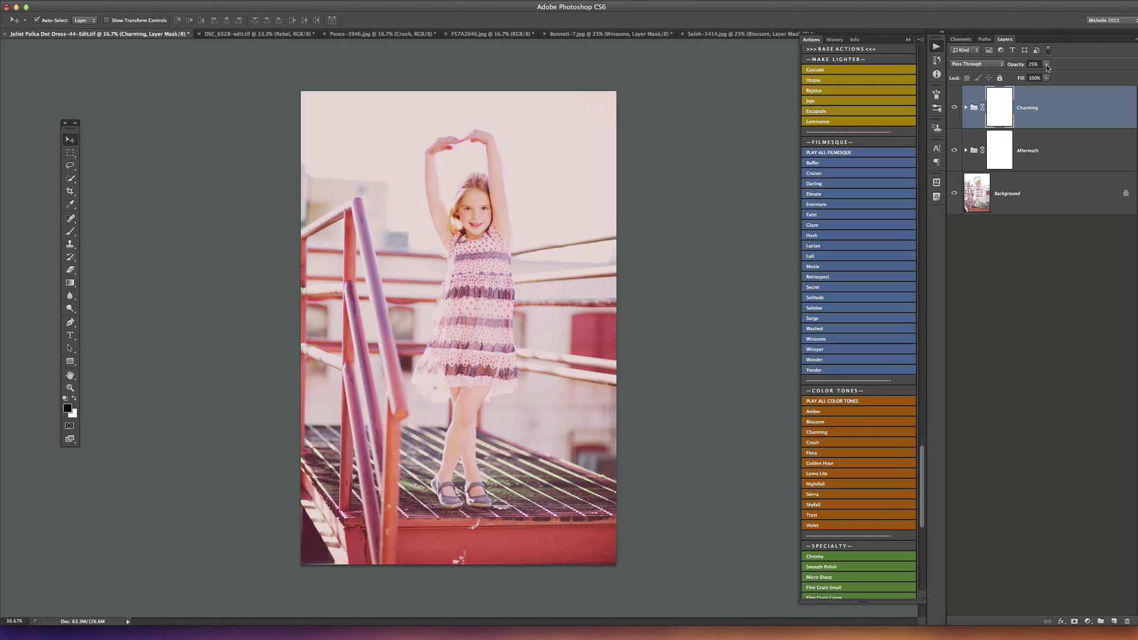
{"action": "left_click_drag", "start_coordinate": [1047, 67], "coordinate": [1041, 75]}
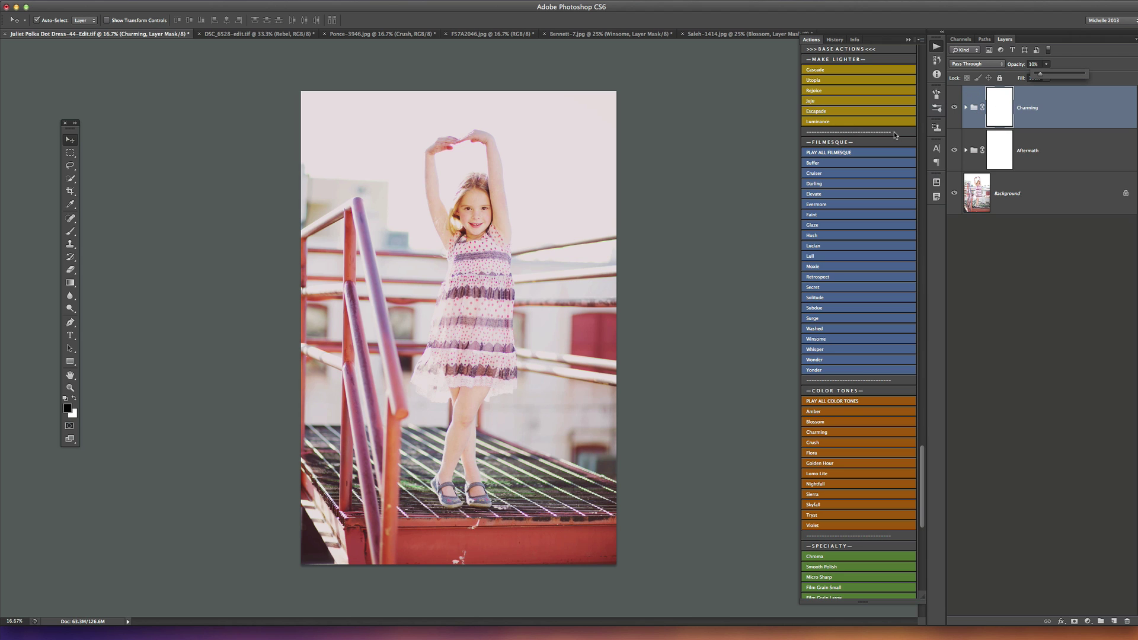
{"action": "scroll", "coordinate": [885, 134], "scroll_direction": "up", "scroll_amount": 10}
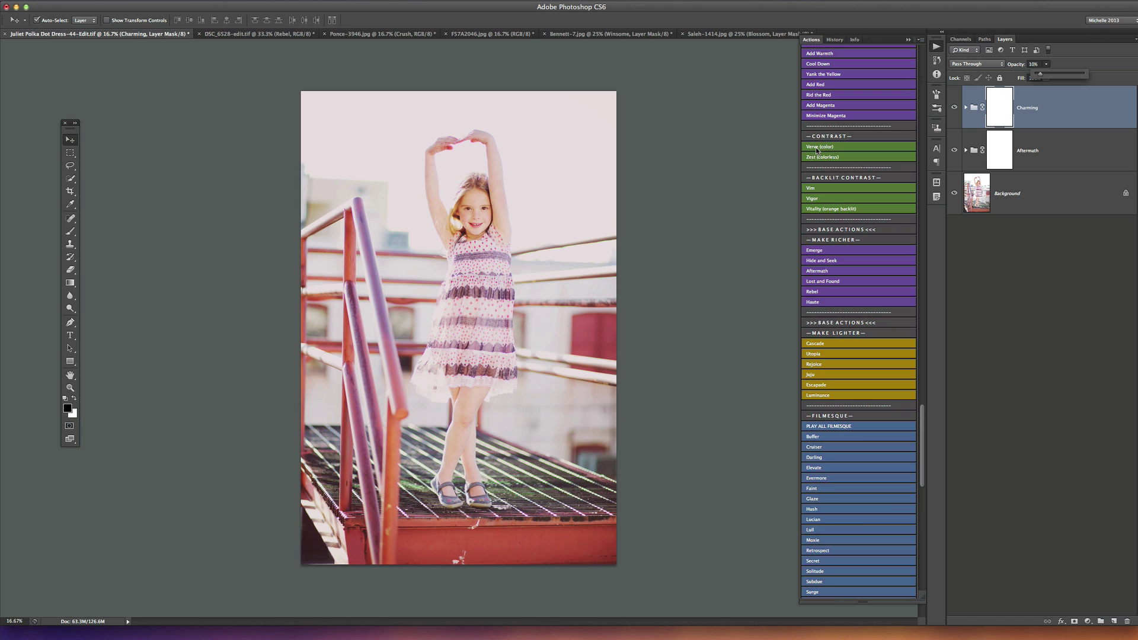
Run Verve (color) at 50% opacity, toggling its visibility to compare before and after.
{"action": "left_click", "coordinate": [816, 147]}
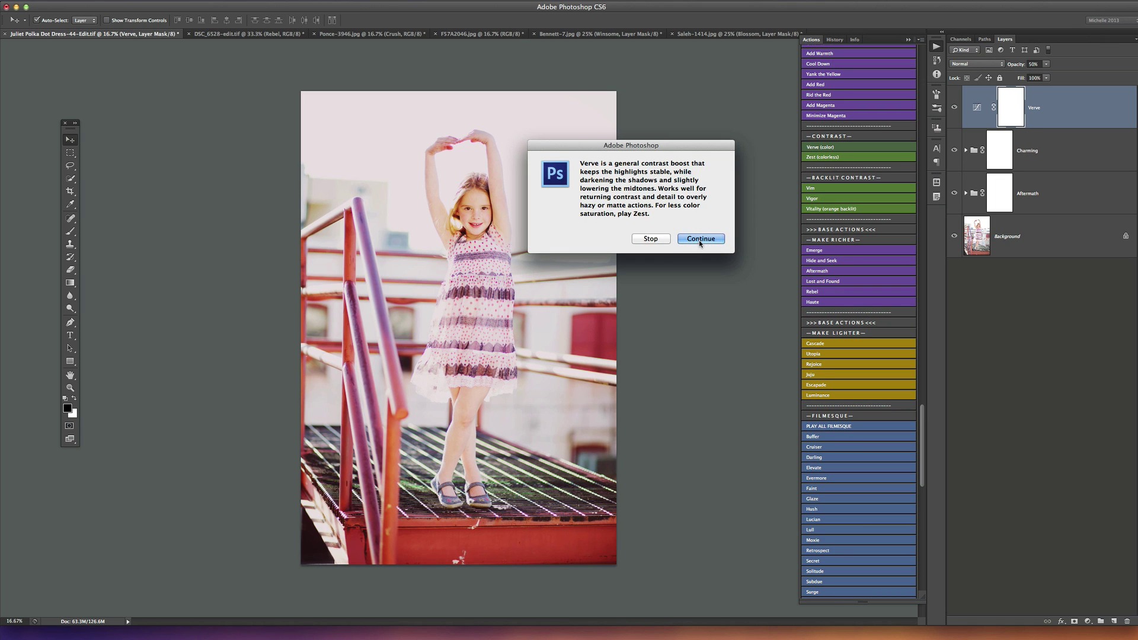
{"action": "left_click", "coordinate": [691, 239]}
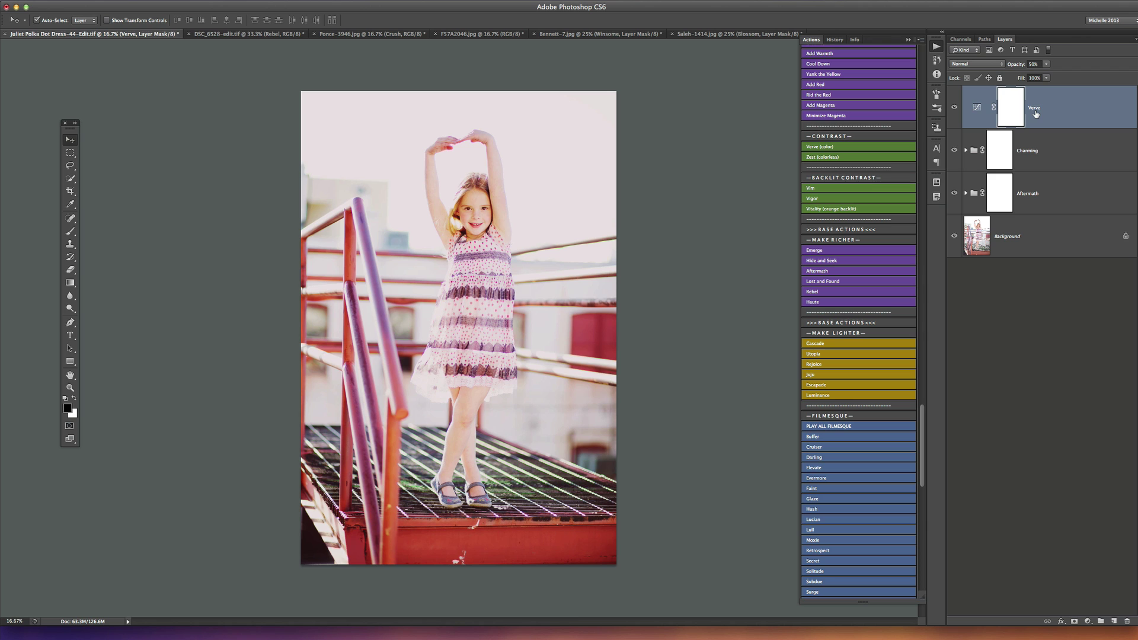
{"action": "left_click", "coordinate": [955, 108]}
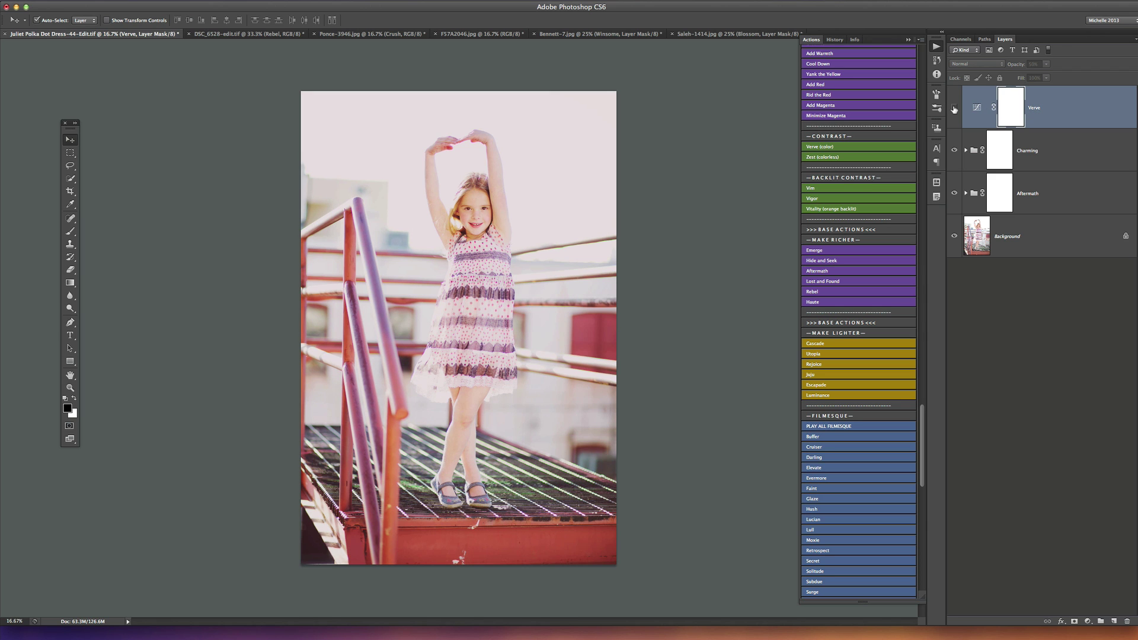
{"action": "left_click", "coordinate": [955, 108]}
{"action": "left_click", "coordinate": [954, 108]}
{"action": "left_click", "coordinate": [954, 108]}
{"action": "left_click", "coordinate": [955, 109]}
{"action": "left_click", "coordinate": [954, 109]}
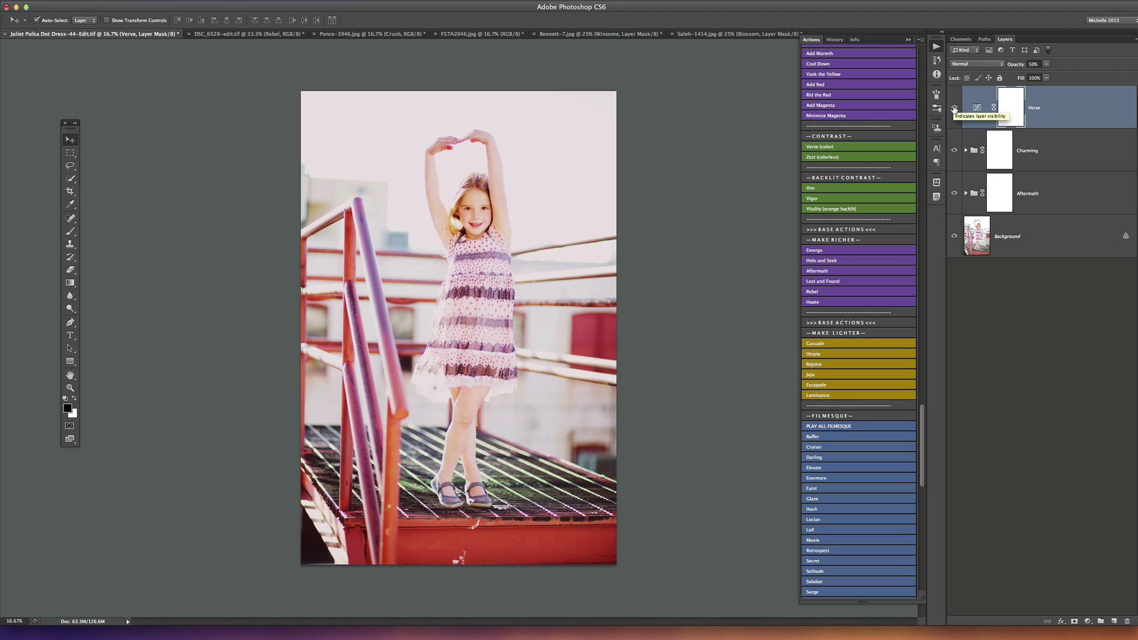
{"action": "left_click", "coordinate": [954, 108]}
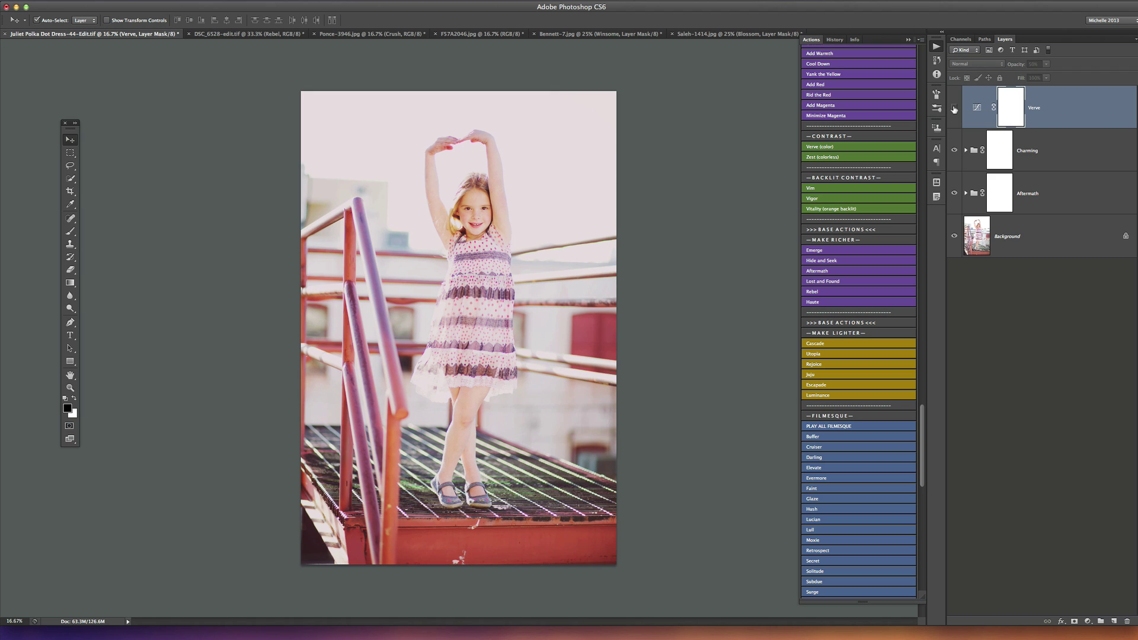
{"action": "left_click", "coordinate": [954, 109]}
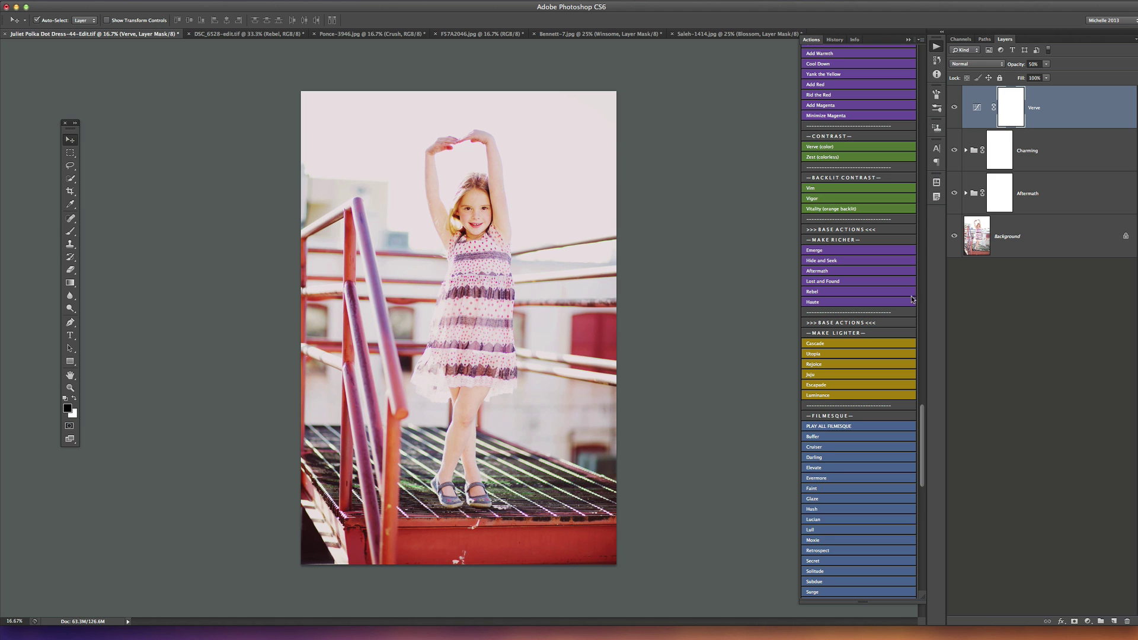
Run Yank the Yellow, raise its opacity to 100%, and compare it hidden versus shown.
{"action": "scroll", "coordinate": [890, 315], "scroll_direction": "down", "scroll_amount": 8}
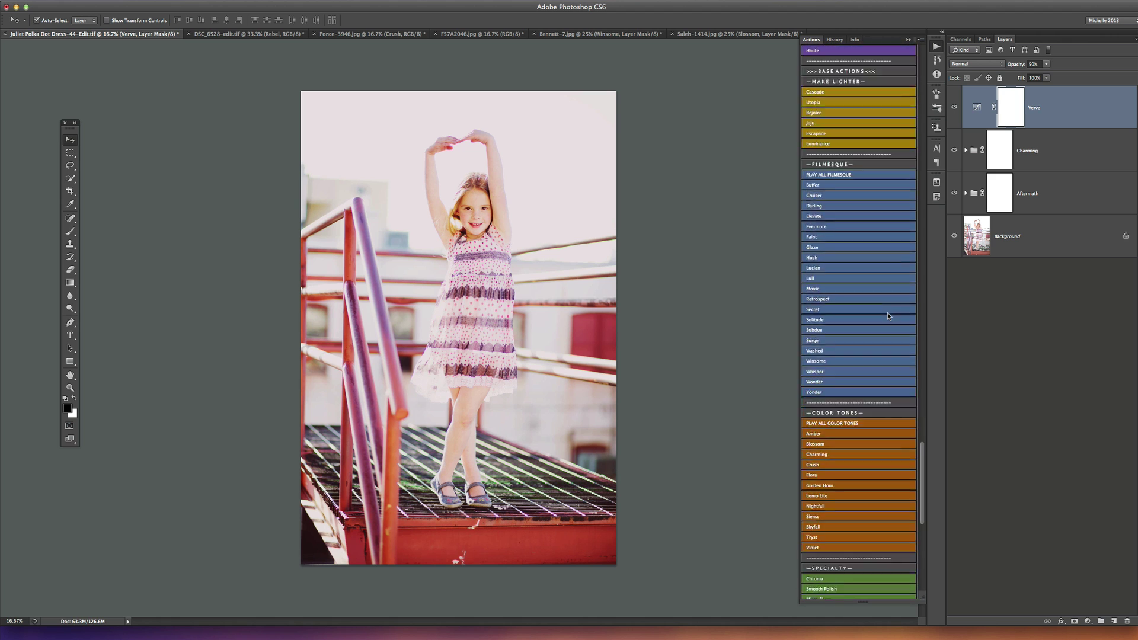
{"action": "scroll", "coordinate": [888, 312], "scroll_direction": "down", "scroll_amount": 4}
{"action": "scroll", "coordinate": [887, 310], "scroll_direction": "up", "scroll_amount": 15}
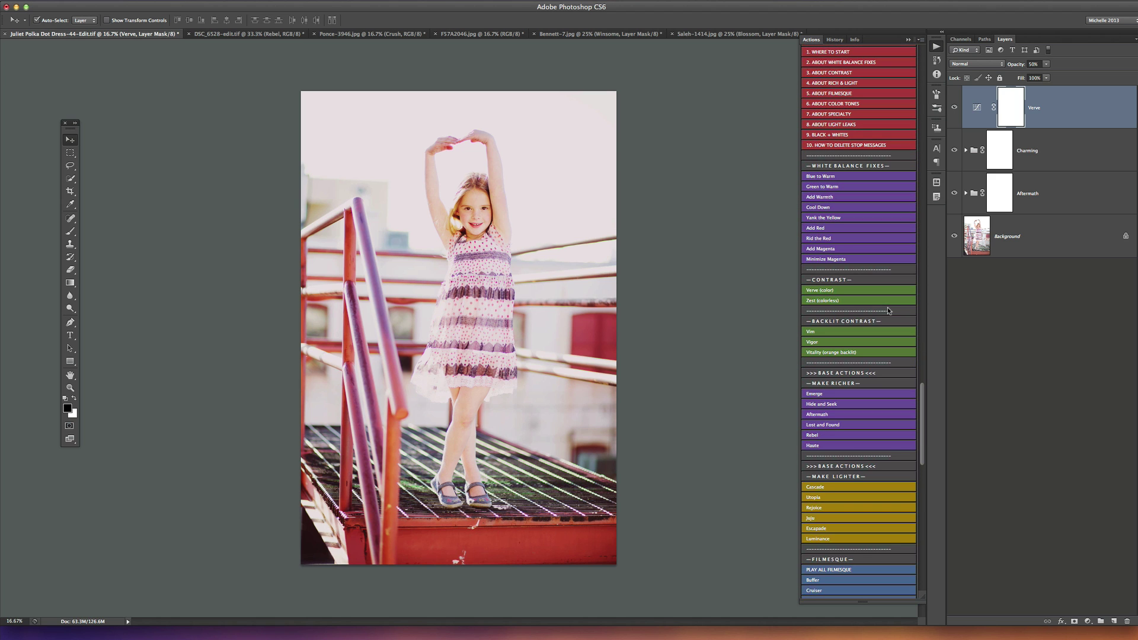
{"action": "left_click", "coordinate": [832, 218]}
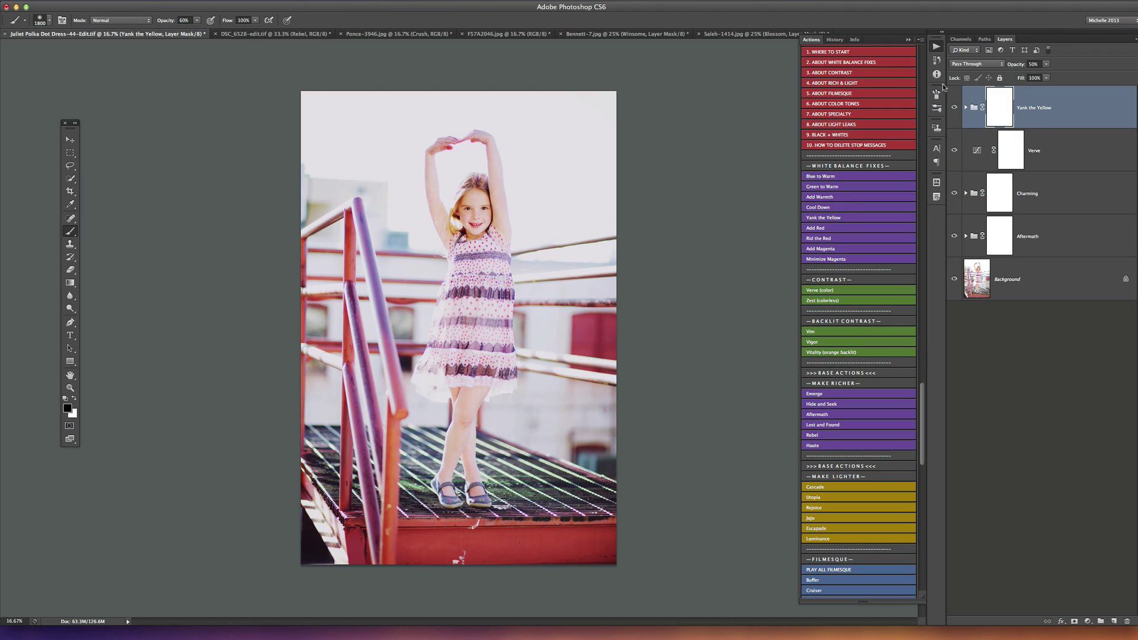
{"action": "left_click", "coordinate": [1046, 64]}
{"action": "left_click_drag", "start_coordinate": [1048, 76], "coordinate": [1107, 76]}
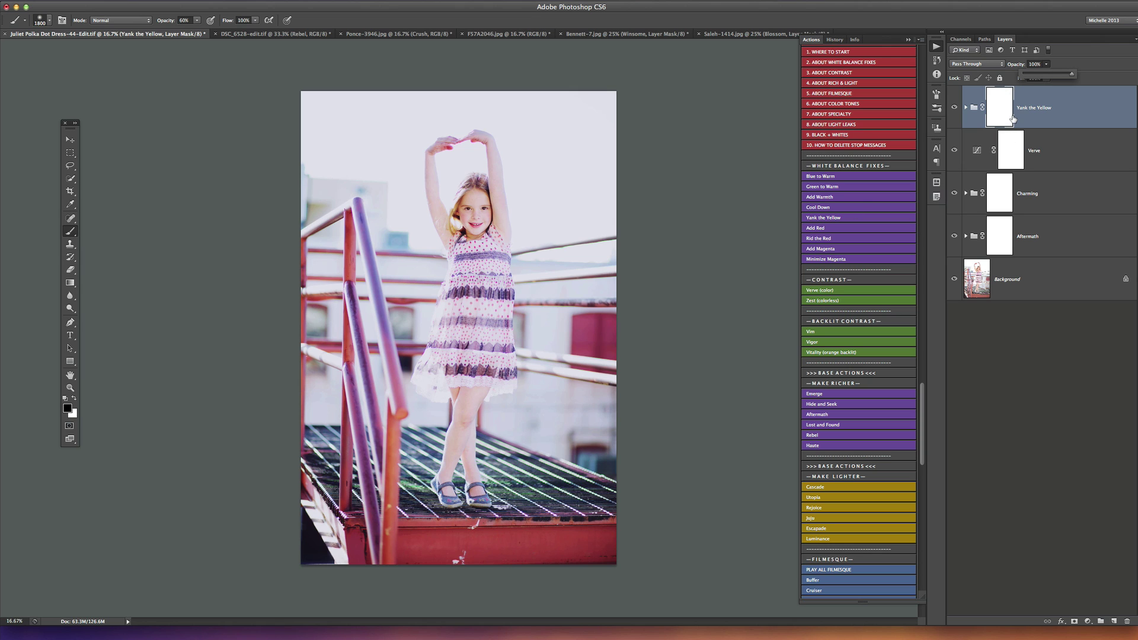
{"action": "left_click", "coordinate": [955, 108]}
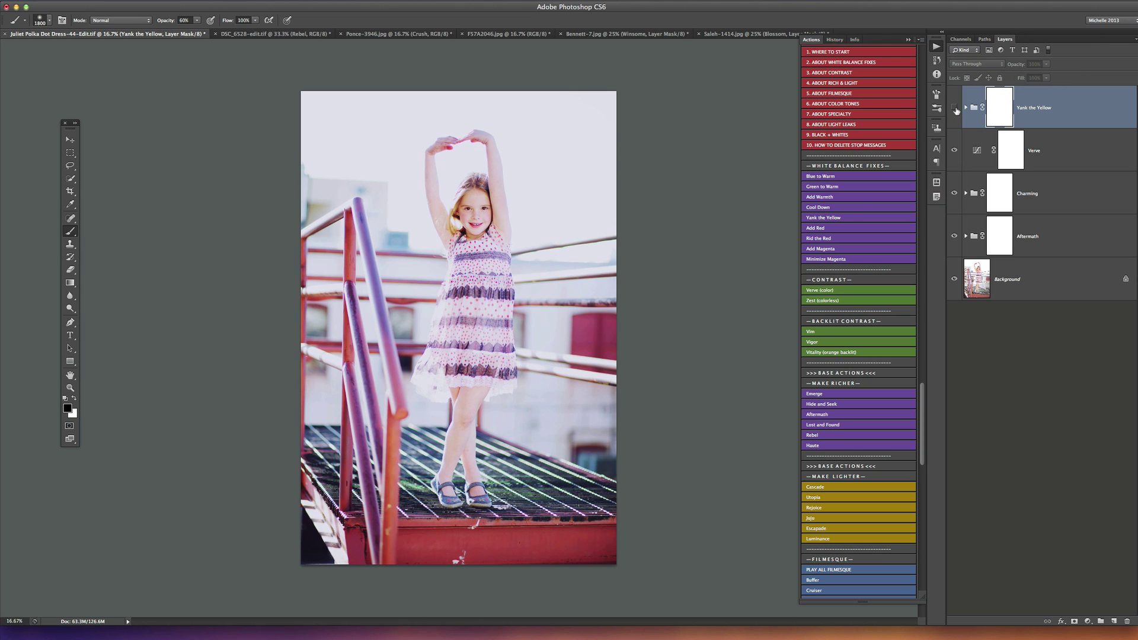
{"action": "left_click", "coordinate": [956, 108]}
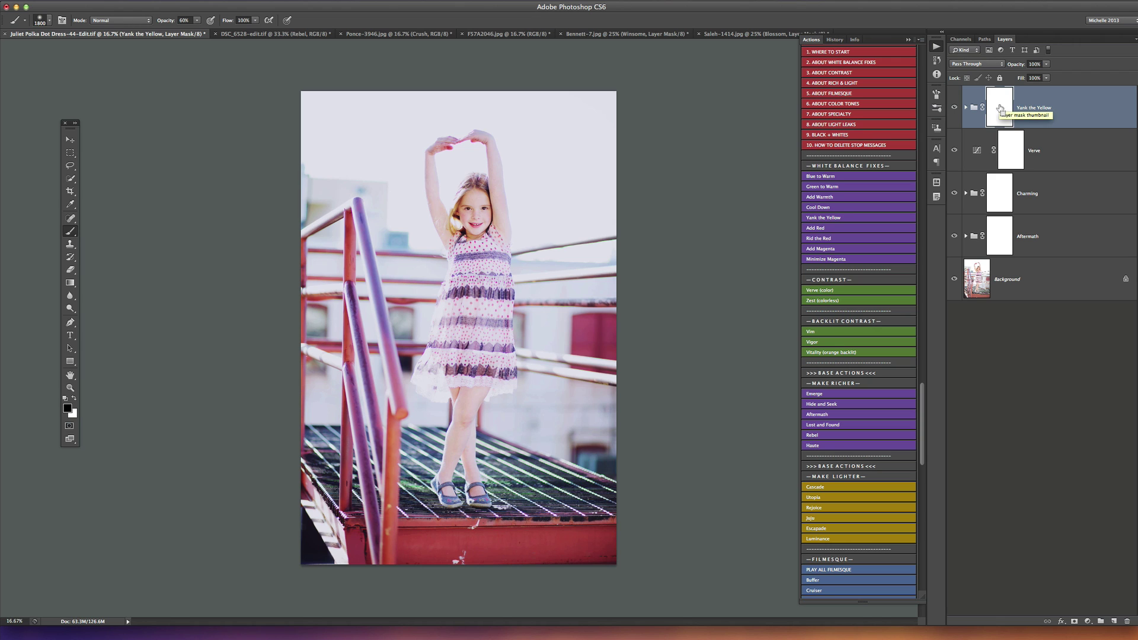
Invert the Yank the Yellow mask to black, make white the foreground and shrink the brush.
{"action": "key", "text": "super+i"}
{"action": "key", "text": "x"}
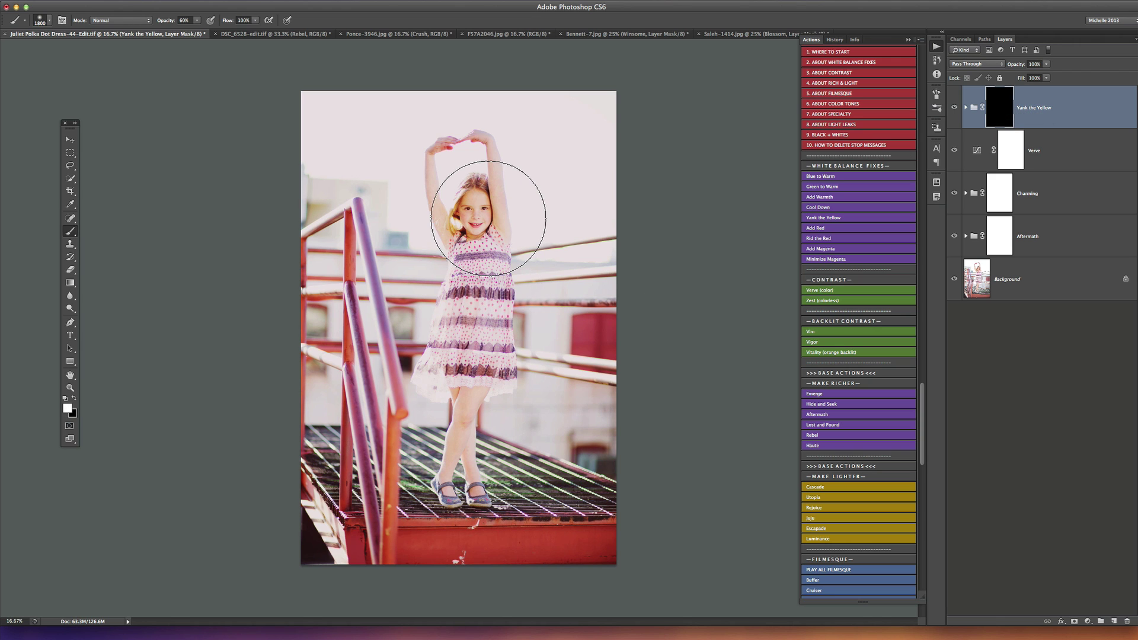
{"action": "key", "text": "bracketleft"}
{"action": "key", "text": "bracketleft"}
{"action": "key", "text": "bracketleft"}
{"action": "key", "text": "bracketleft"}
{"action": "key", "text": "bracketleft"}
{"action": "key", "text": "bracketleft"}
{"action": "key", "text": "bracketleft"}
{"action": "key", "text": "bracketleft"}
{"action": "key", "text": "bracketleft"}
{"action": "key", "text": "bracketleft"}
{"action": "key", "text": "bracketleft"}
{"action": "key", "text": "bracketleft"}
{"action": "key", "text": "bracketleft"}
{"action": "key", "text": "bracketleft"}
Paint the yellow correction back over the girl's face and dress.
{"action": "left_click", "coordinate": [458, 217]}
{"action": "key", "text": "bracketleft"}
{"action": "mouse_move", "coordinate": [458, 218]}
{"action": "left_mouse_down"}
{"action": "mouse_move", "coordinate": [477, 242]}
{"action": "mouse_move", "coordinate": [450, 221]}
{"action": "mouse_move", "coordinate": [463, 245]}
{"action": "mouse_move", "coordinate": [456, 204]}
{"action": "mouse_move", "coordinate": [489, 185]}
{"action": "mouse_move", "coordinate": [472, 191]}
{"action": "mouse_move", "coordinate": [456, 231]}
{"action": "left_mouse_up"}
{"action": "left_click_drag", "start_coordinate": [481, 467], "coordinate": [453, 388]}
{"action": "key", "text": "bracketright"}
{"action": "key", "text": "bracketright"}
{"action": "key", "text": "bracketright"}
{"action": "key", "text": "bracketleft"}
{"action": "key", "text": "bracketleft"}
{"action": "key", "text": "bracketleft"}
{"action": "key", "text": "bracketleft"}
{"action": "scroll", "coordinate": [867, 485], "scroll_direction": "down", "scroll_amount": 10}
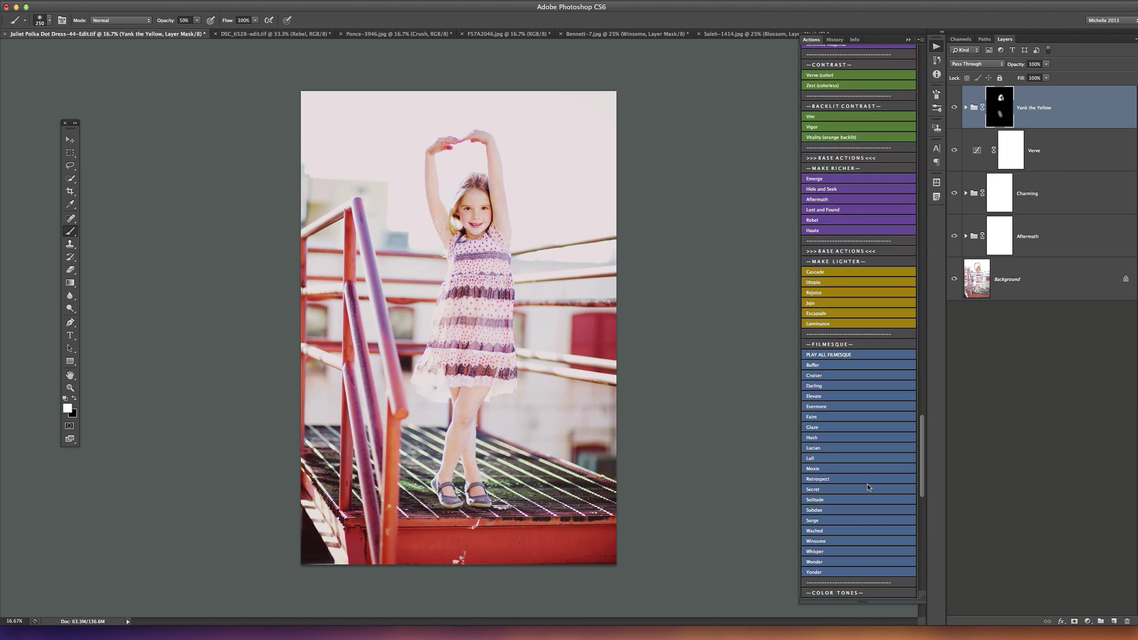
Scroll the Actions panel down to the Light Leaks actions.
{"action": "scroll", "coordinate": [866, 488], "scroll_direction": "down", "scroll_amount": 7}
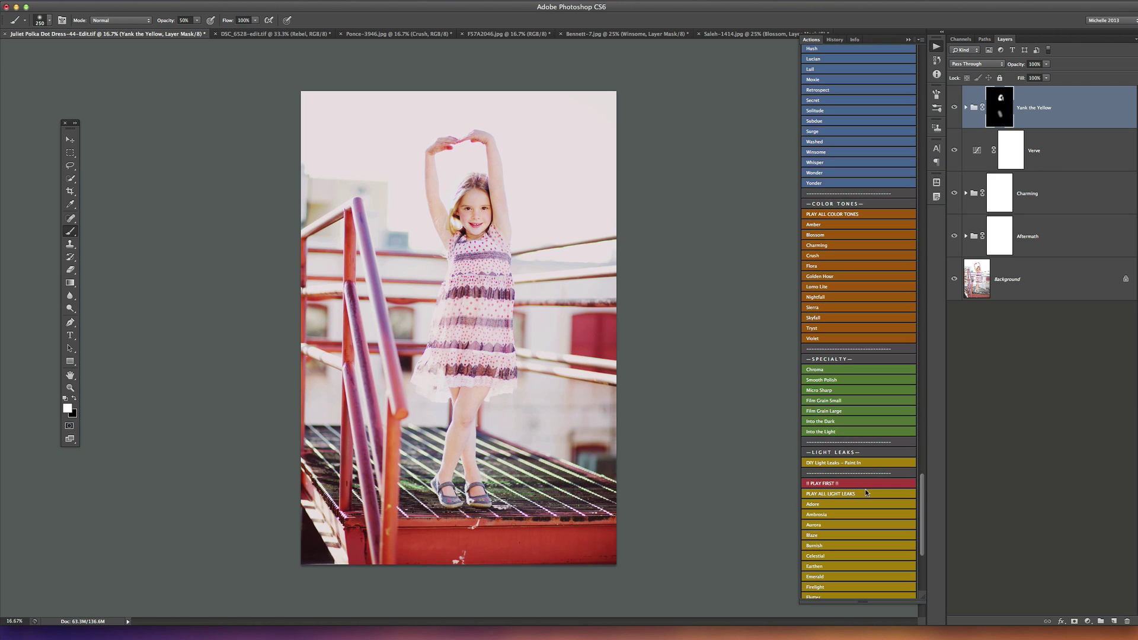
{"action": "scroll", "coordinate": [867, 492], "scroll_direction": "down", "scroll_amount": 1}
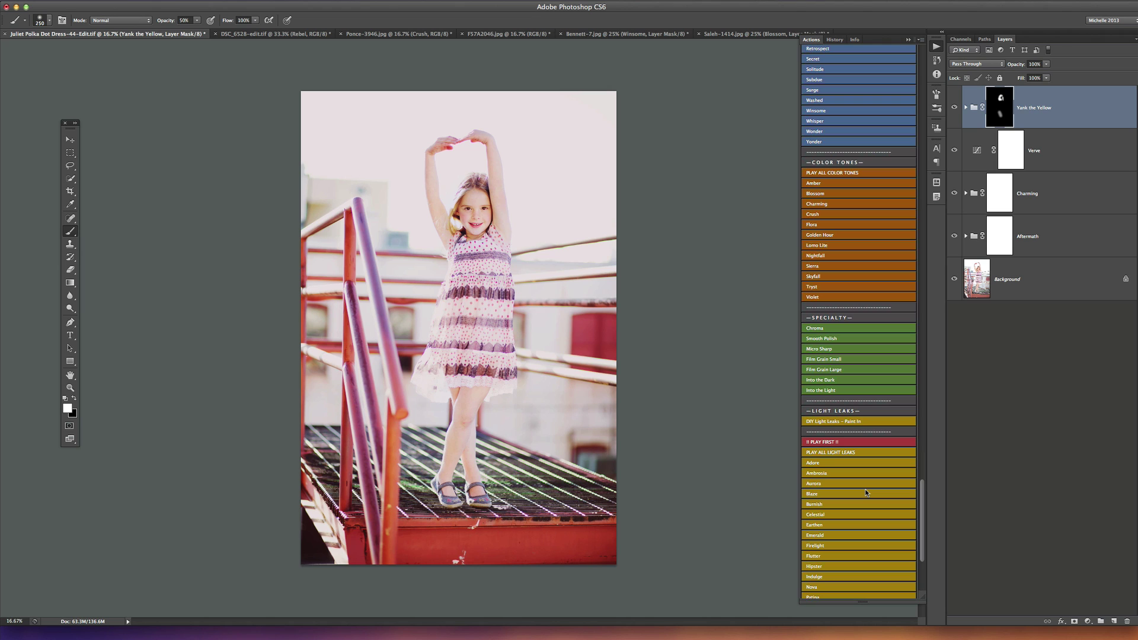
{"action": "scroll", "coordinate": [866, 488], "scroll_direction": "down", "scroll_amount": 3}
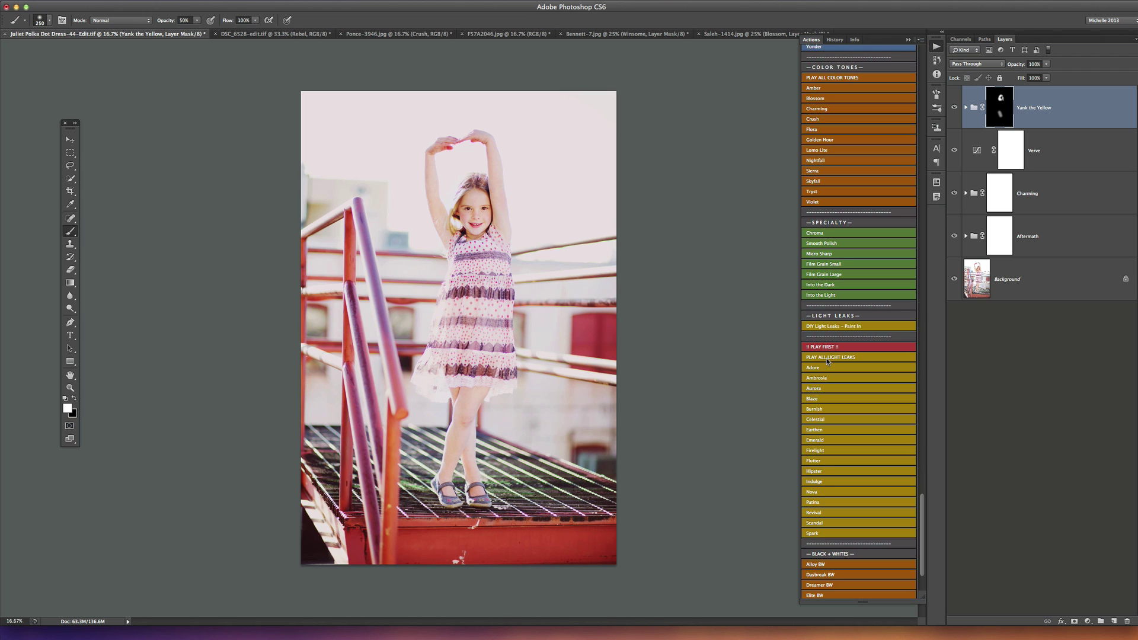
Run the Firelight light leak action on the photo.
{"action": "left_click", "coordinate": [820, 453]}
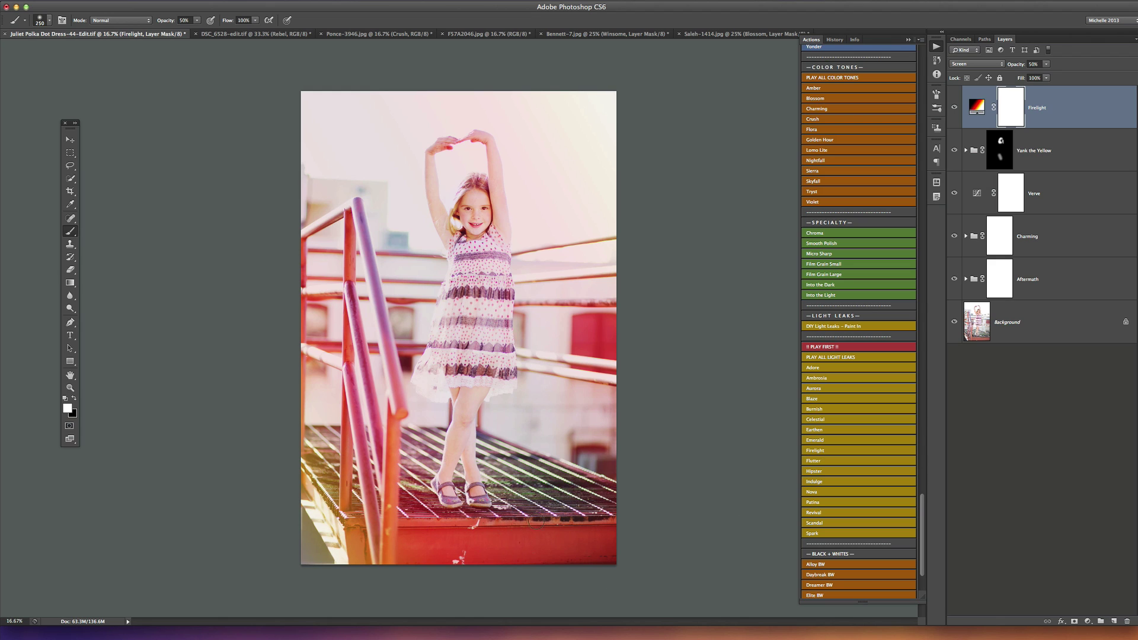
{"action": "left_click", "coordinate": [974, 119]}
In Firelight's Gradient Fill, try Diamond and Linear styles, then return to Reflected.
{"action": "double_click", "coordinate": [977, 108]}
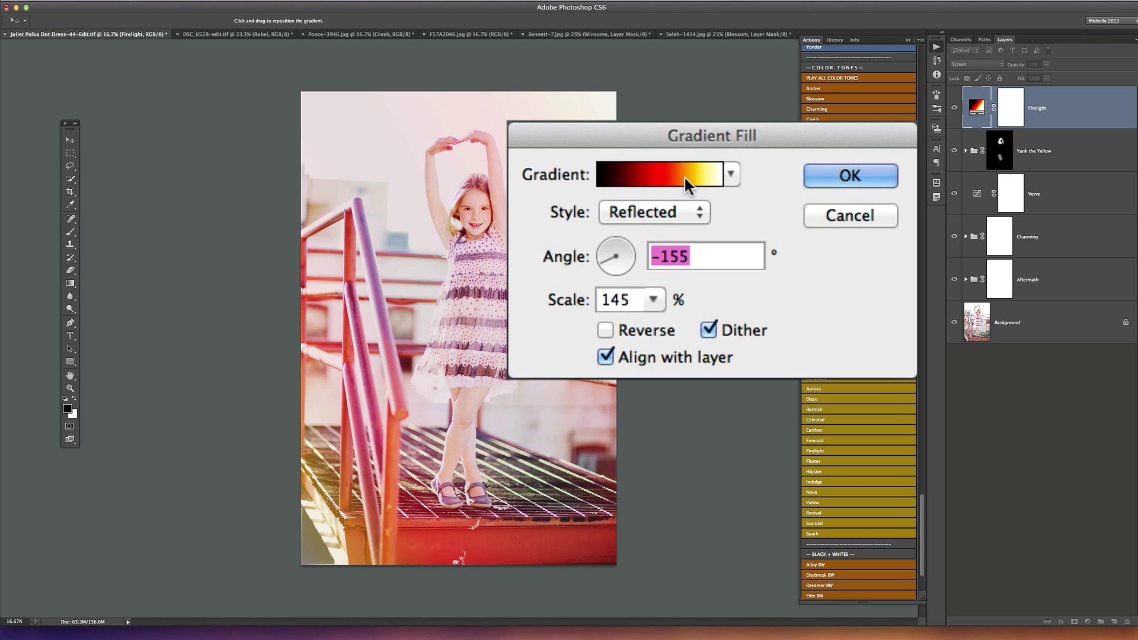
{"action": "left_click", "coordinate": [663, 211]}
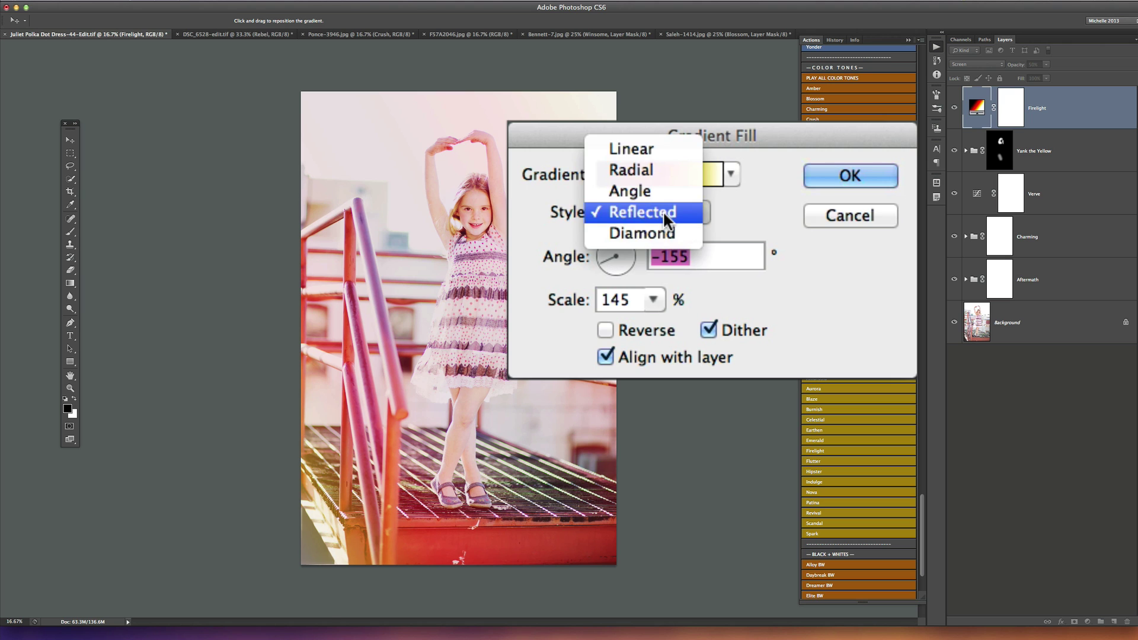
{"action": "left_click", "coordinate": [653, 231]}
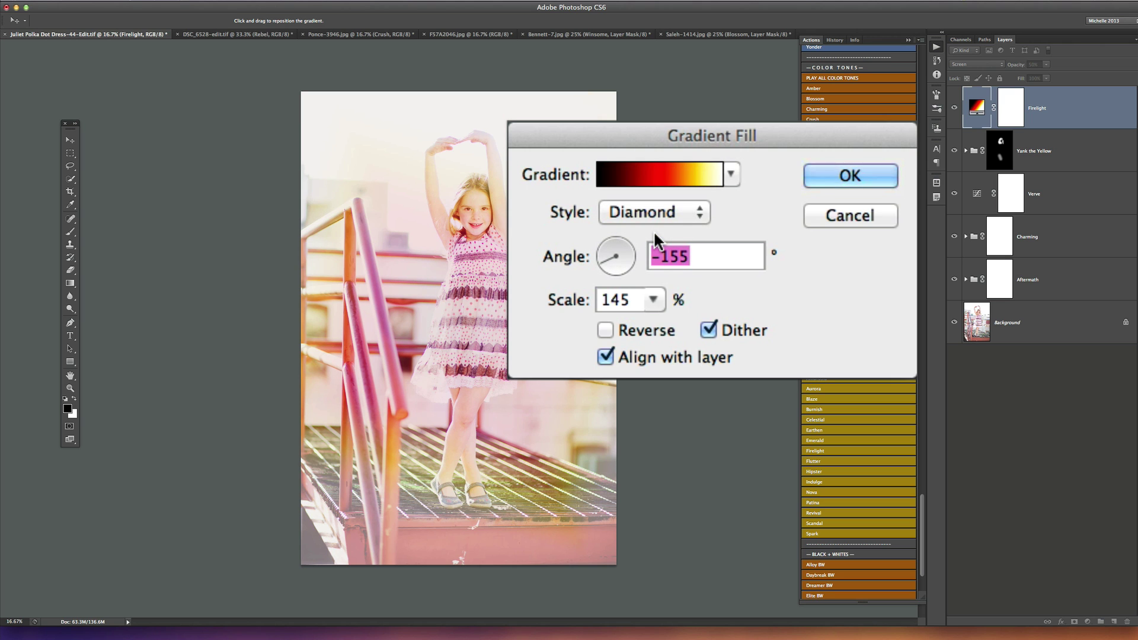
{"action": "left_click", "coordinate": [655, 208]}
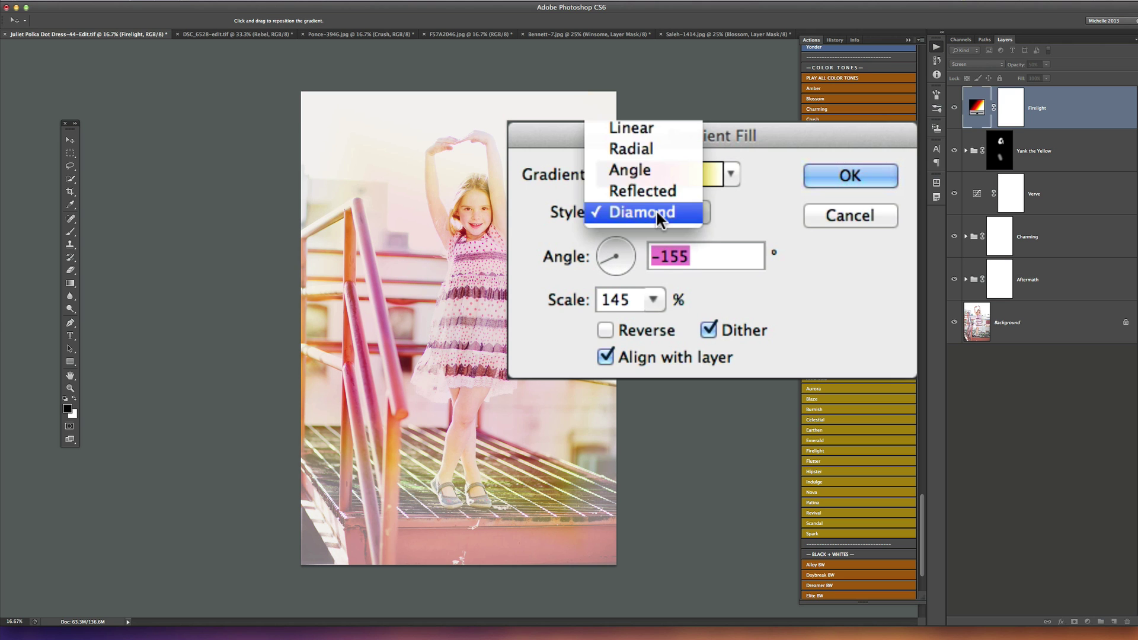
{"action": "left_click", "coordinate": [657, 127]}
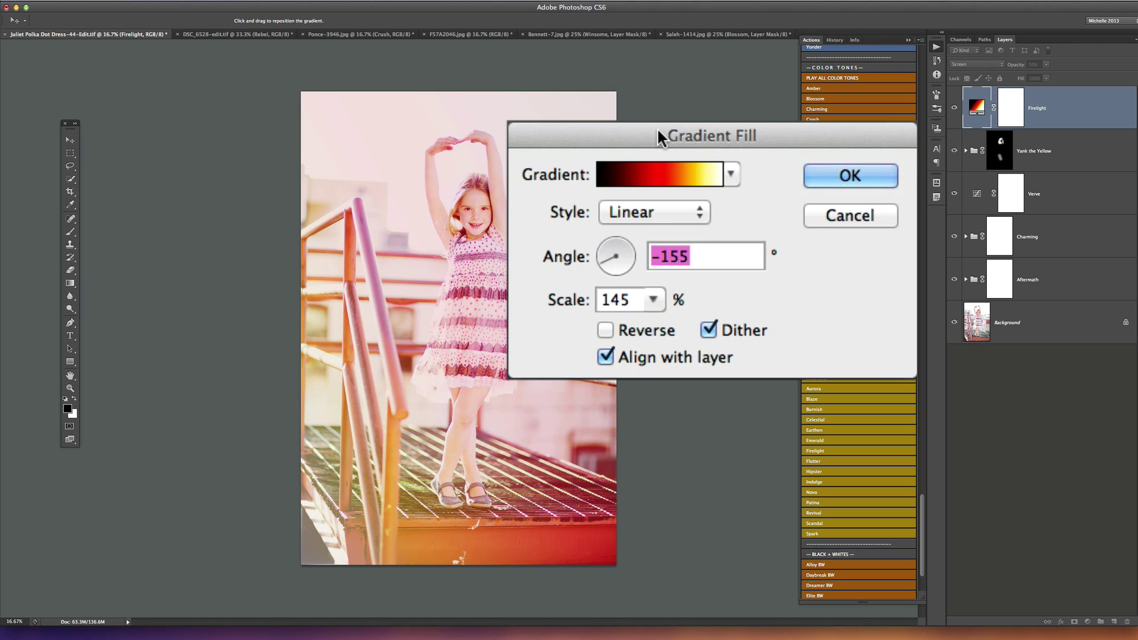
{"action": "left_click", "coordinate": [651, 212]}
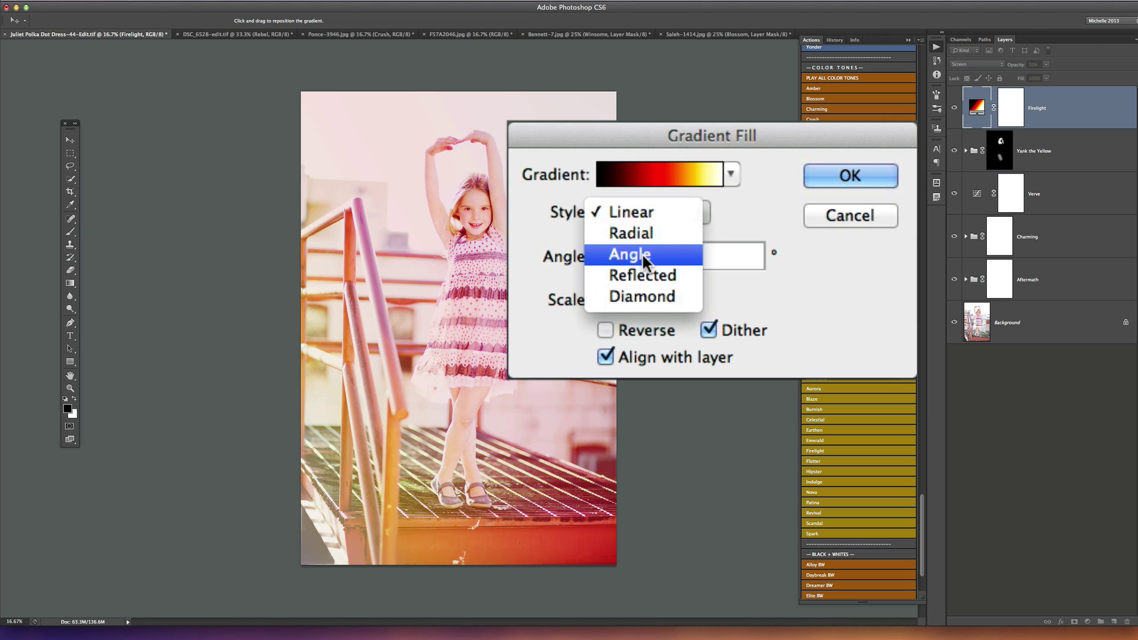
{"action": "left_click", "coordinate": [641, 275]}
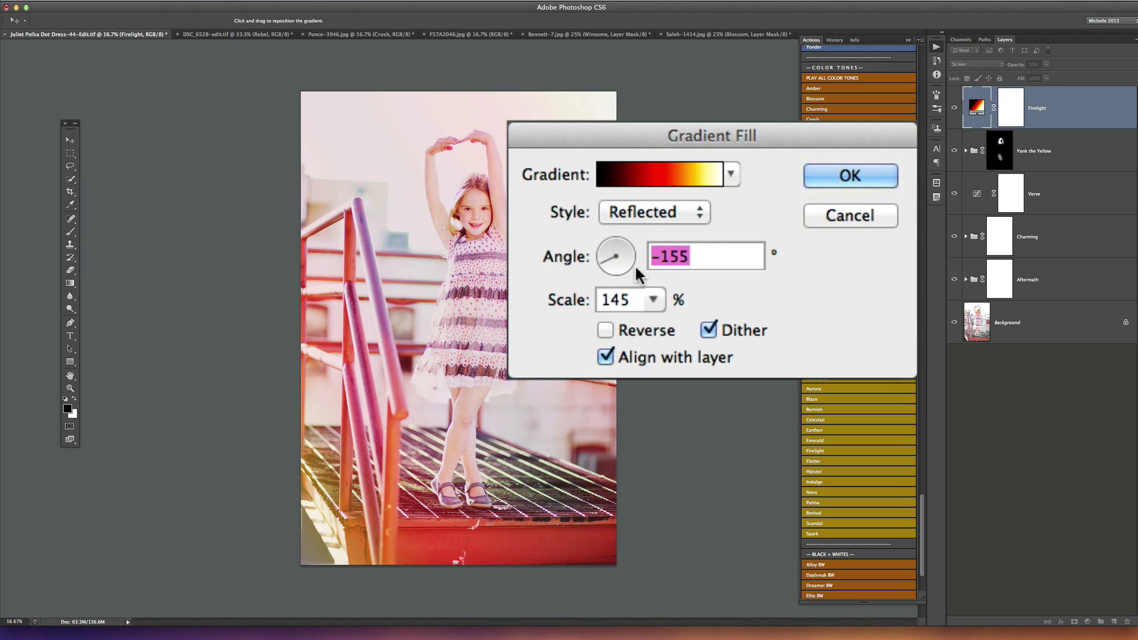
Rotate the gradient angle to 122.47° and raise the scale to 104%.
{"action": "left_click", "coordinate": [601, 255]}
{"action": "left_click", "coordinate": [606, 243]}
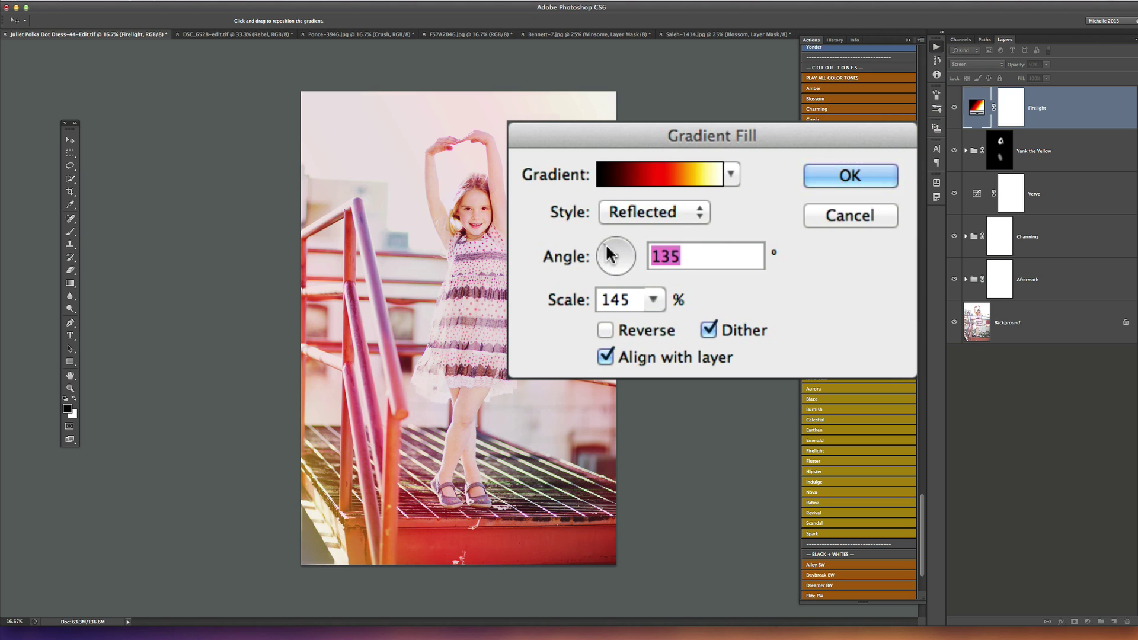
{"action": "left_click", "coordinate": [620, 242]}
{"action": "mouse_move", "coordinate": [620, 242]}
{"action": "left_mouse_down"}
{"action": "mouse_move", "coordinate": [621, 265]}
{"action": "mouse_move", "coordinate": [599, 254]}
{"action": "mouse_move", "coordinate": [609, 260]}
{"action": "left_mouse_up"}
{"action": "mouse_move", "coordinate": [659, 303]}
{"action": "left_mouse_down"}
{"action": "mouse_move", "coordinate": [658, 320]}
{"action": "mouse_move", "coordinate": [713, 323]}
{"action": "mouse_move", "coordinate": [654, 321]}
{"action": "left_mouse_up"}
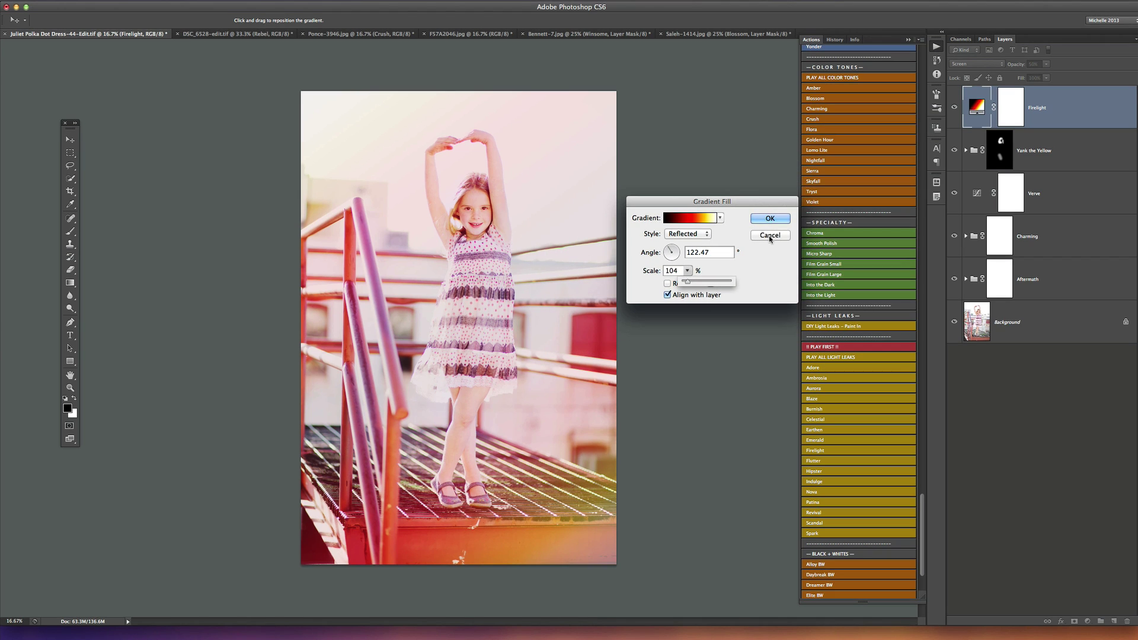
Discard the gradient changes and reopen the Firelight Gradient Fill settings.
{"action": "left_click", "coordinate": [770, 218]}
{"action": "left_click_drag", "start_coordinate": [1082, 116], "coordinate": [1127, 622]}
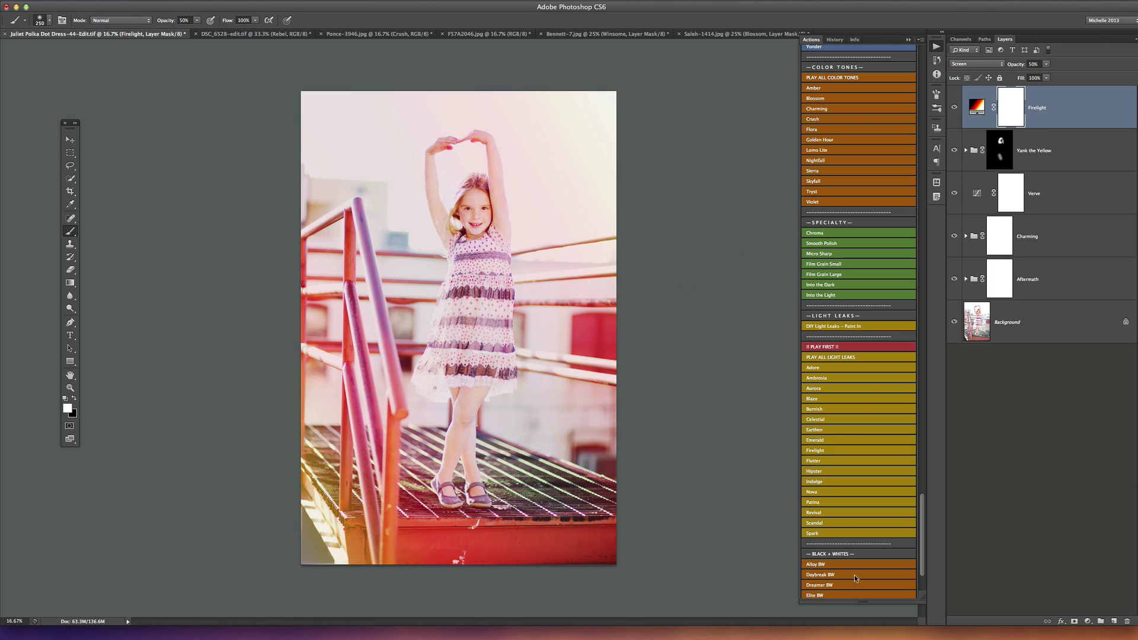
{"action": "double_click", "coordinate": [979, 111]}
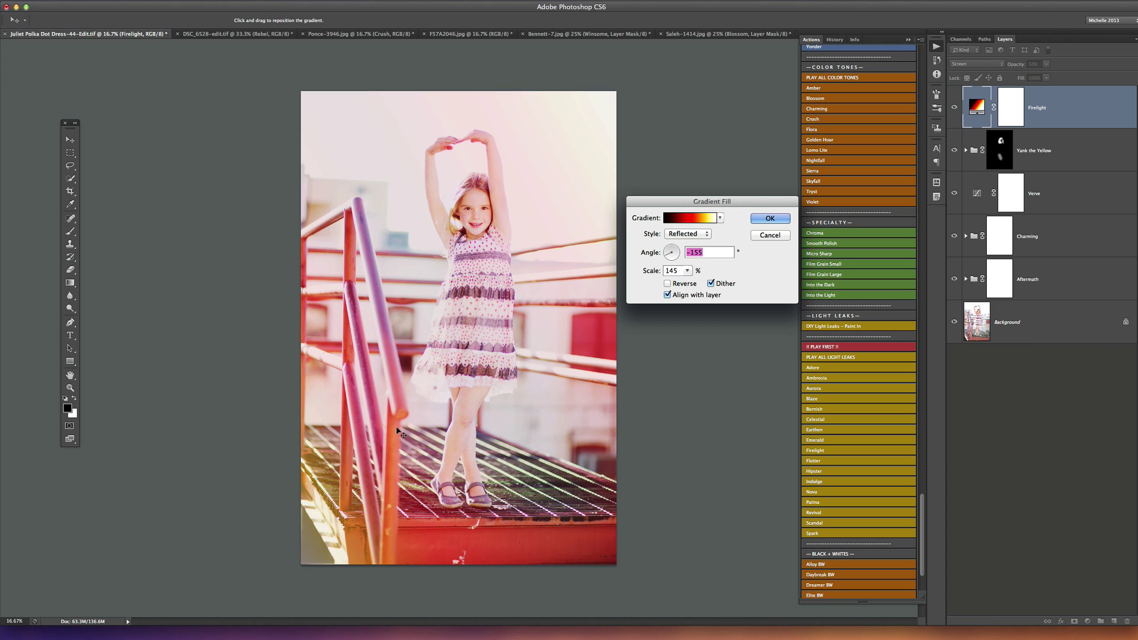
Position the glow over the lower-left and bottom, committing at -155° angle and 145% scale.
{"action": "left_click_drag", "start_coordinate": [376, 517], "coordinate": [350, 426]}
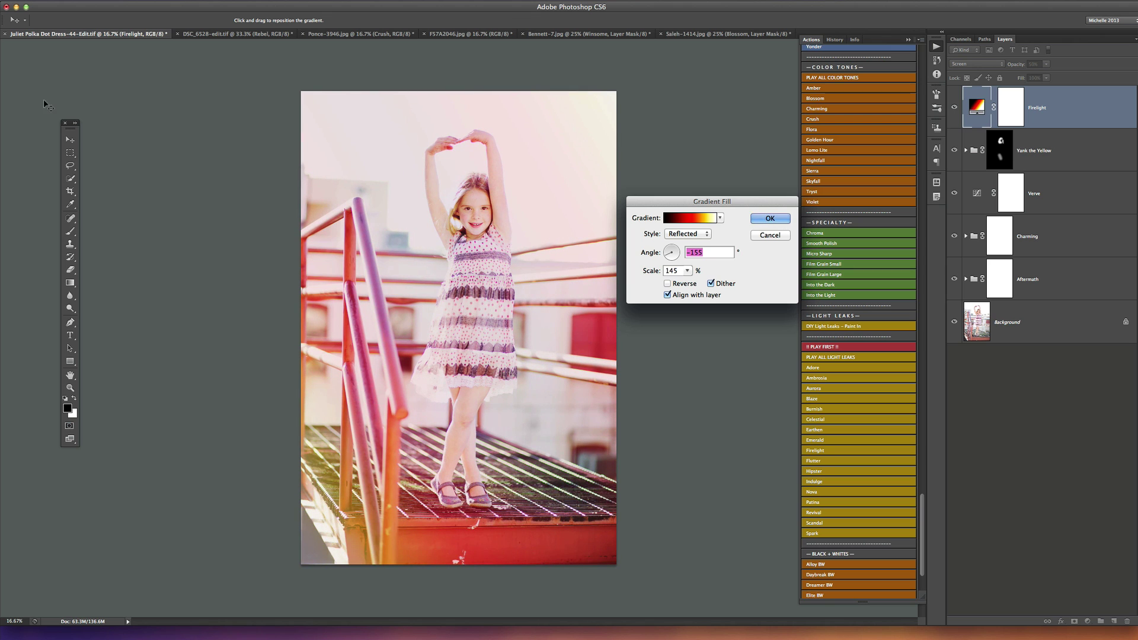
{"action": "left_click_drag", "start_coordinate": [72, 126], "coordinate": [275, 119]}
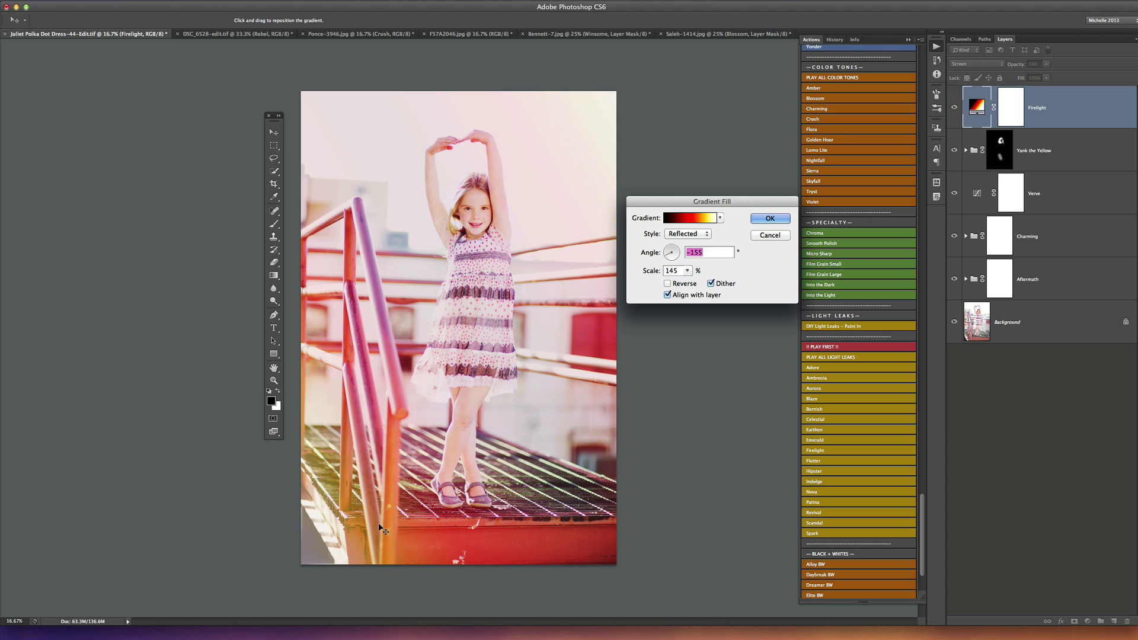
{"action": "left_click_drag", "start_coordinate": [380, 524], "coordinate": [292, 486]}
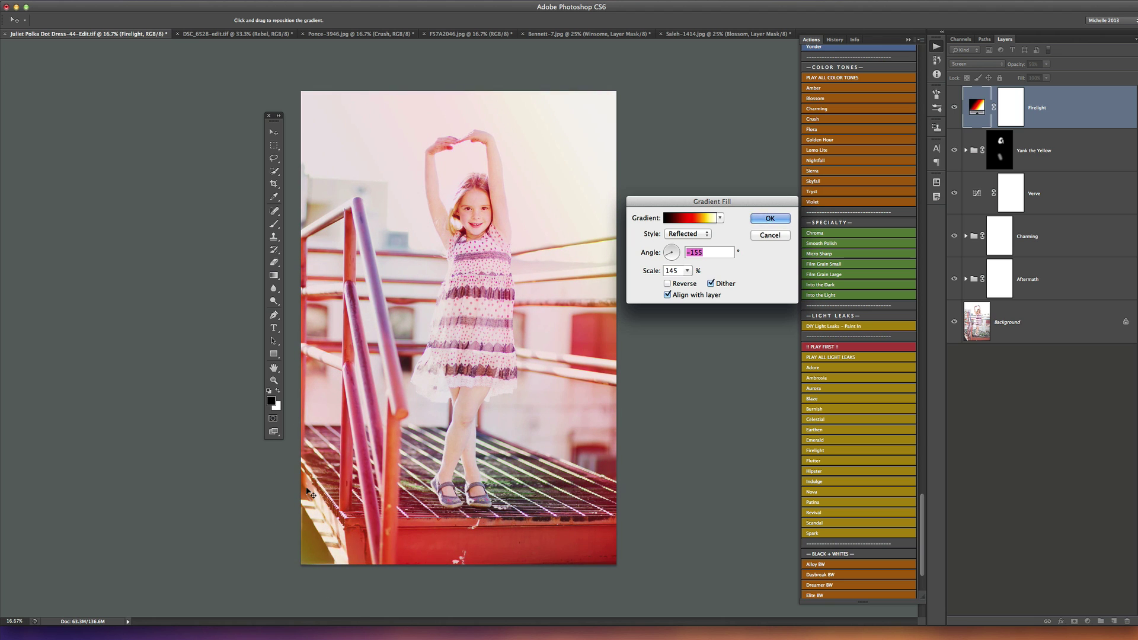
{"action": "left_click_drag", "start_coordinate": [334, 520], "coordinate": [357, 511]}
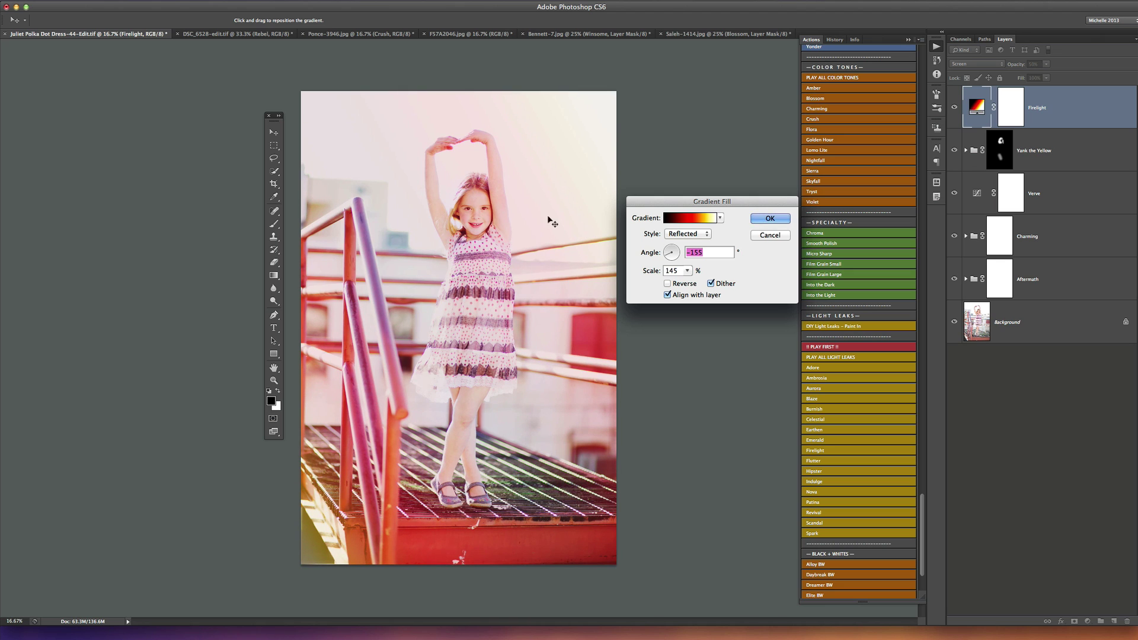
{"action": "left_click", "coordinate": [770, 218]}
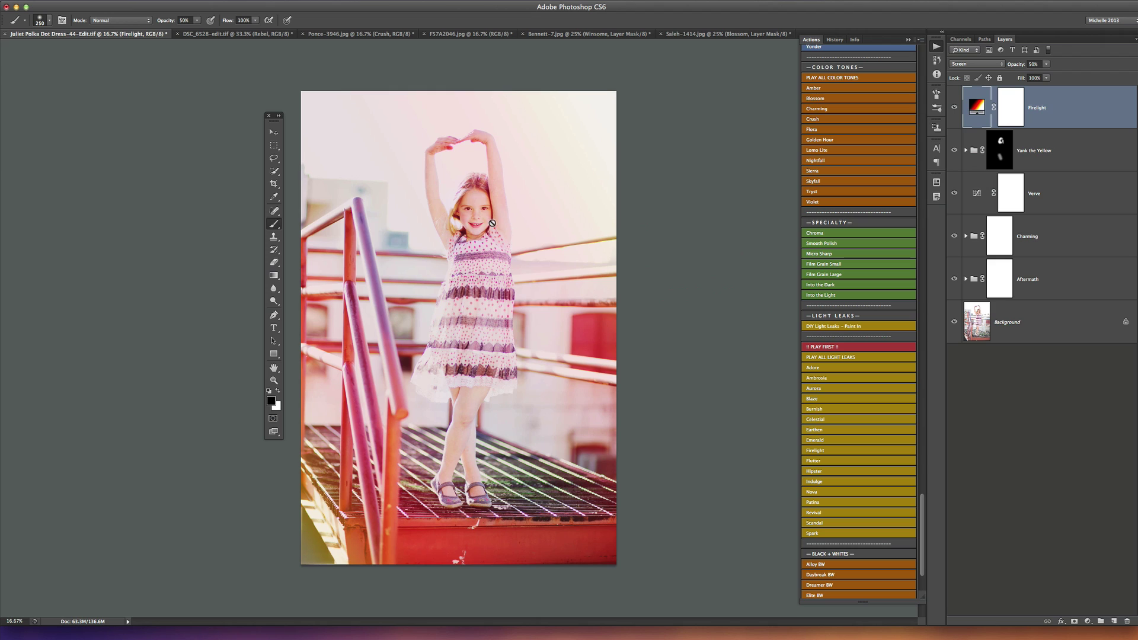
Paint black over the girl in the Firelight mask with a 1000 px brush at 30% opacity.
{"action": "left_click", "coordinate": [1014, 113]}
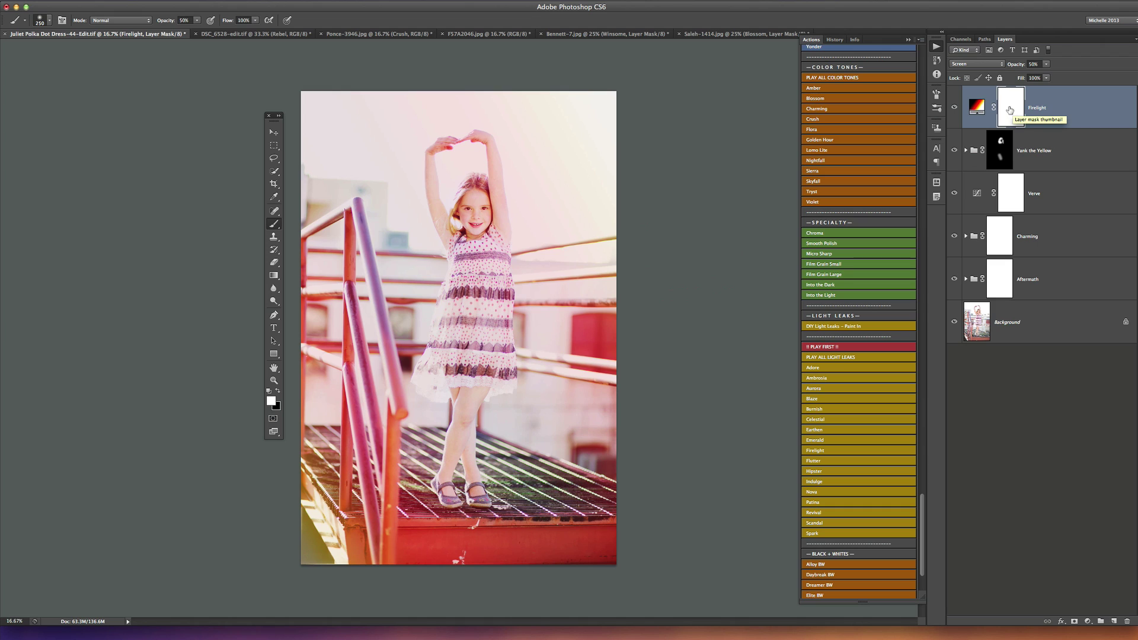
{"action": "key", "text": "x"}
{"action": "key", "text": "bracketleft"}
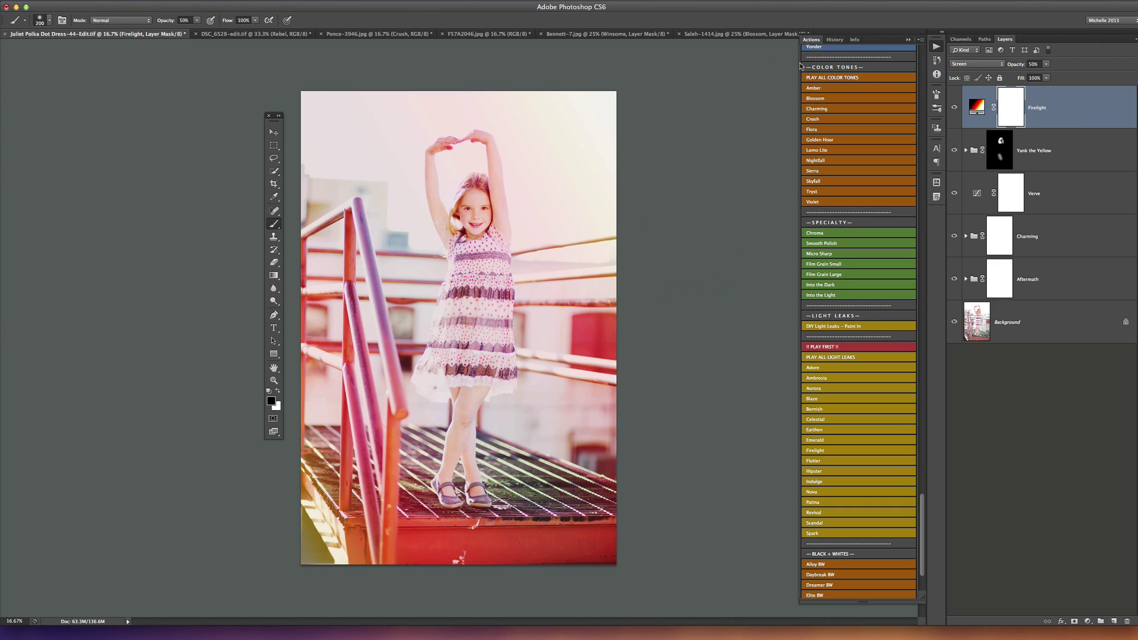
{"action": "key", "text": "bracketright"}
{"action": "key", "text": "bracketright"}
{"action": "key", "text": "bracketright"}
{"action": "key", "text": "bracketright"}
{"action": "key", "text": "bracketright"}
{"action": "key", "text": "bracketright"}
{"action": "key", "text": "3"}
{"action": "mouse_move", "coordinate": [457, 172]}
{"action": "left_mouse_down"}
{"action": "mouse_move", "coordinate": [479, 249]}
{"action": "mouse_move", "coordinate": [536, 238]}
{"action": "mouse_move", "coordinate": [482, 165]}
{"action": "mouse_move", "coordinate": [461, 166]}
{"action": "mouse_move", "coordinate": [510, 328]}
{"action": "left_mouse_up"}
Run the Micro Sharp action, then toggle the Background view to compare with the original.
{"action": "scroll", "coordinate": [867, 418], "scroll_direction": "down", "scroll_amount": 3}
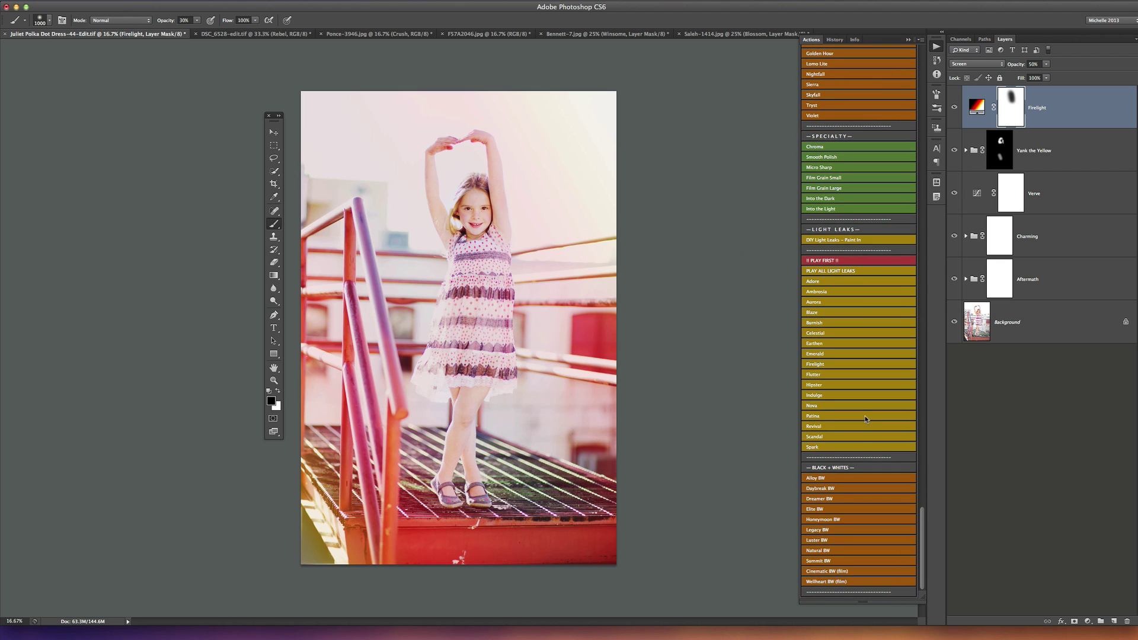
{"action": "scroll", "coordinate": [865, 415], "scroll_direction": "up", "scroll_amount": 1}
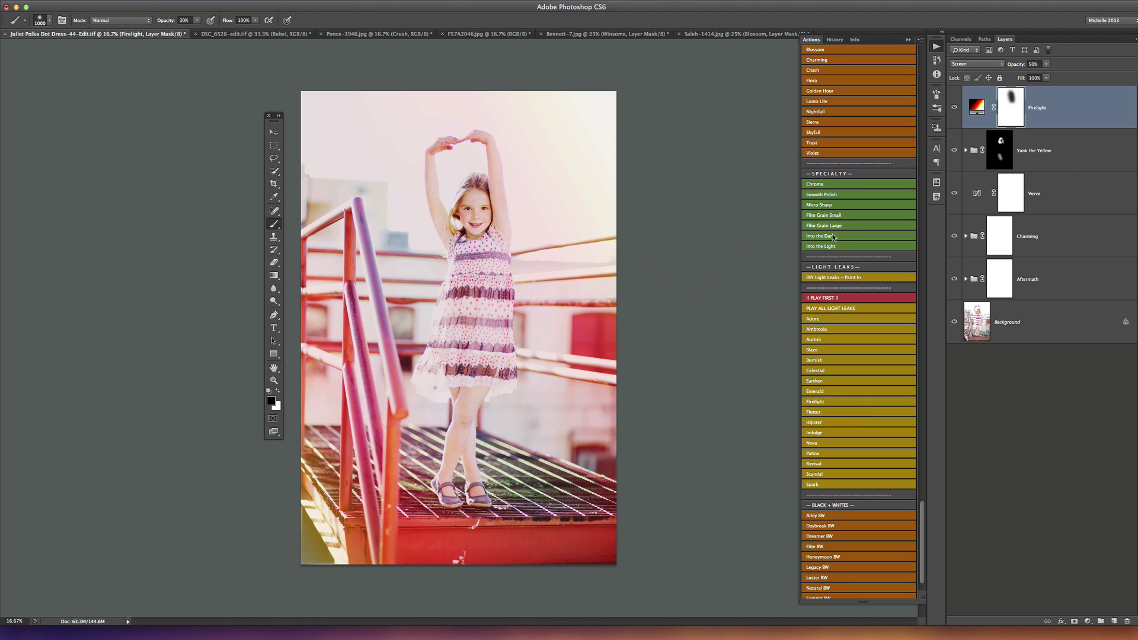
{"action": "left_click", "coordinate": [822, 206]}
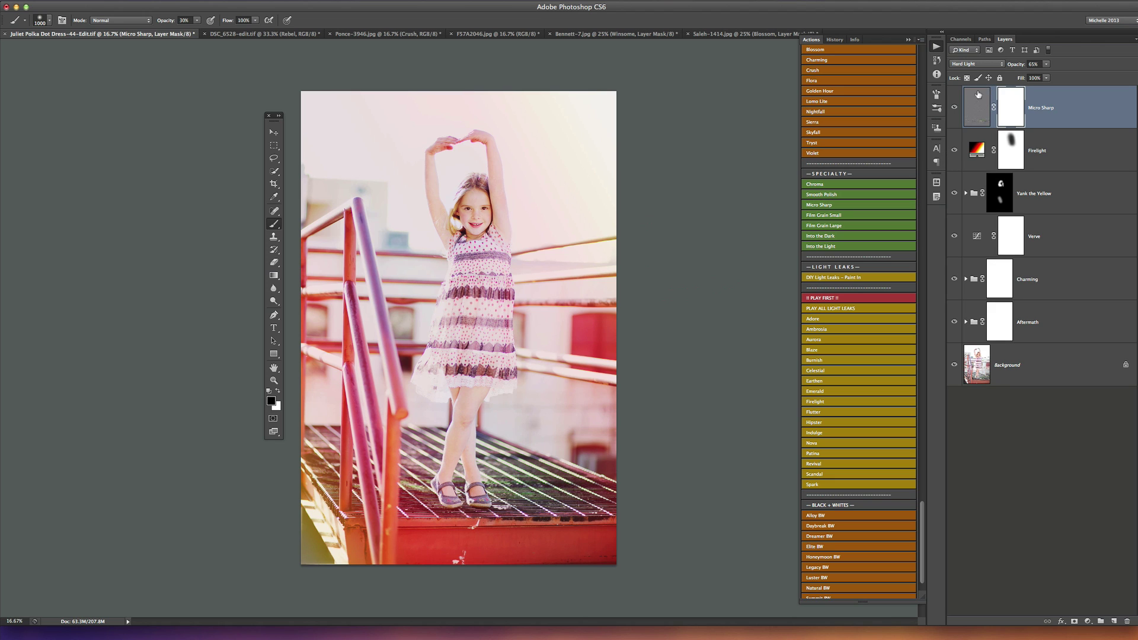
{"action": "left_click", "coordinate": [956, 366], "text": "alt"}
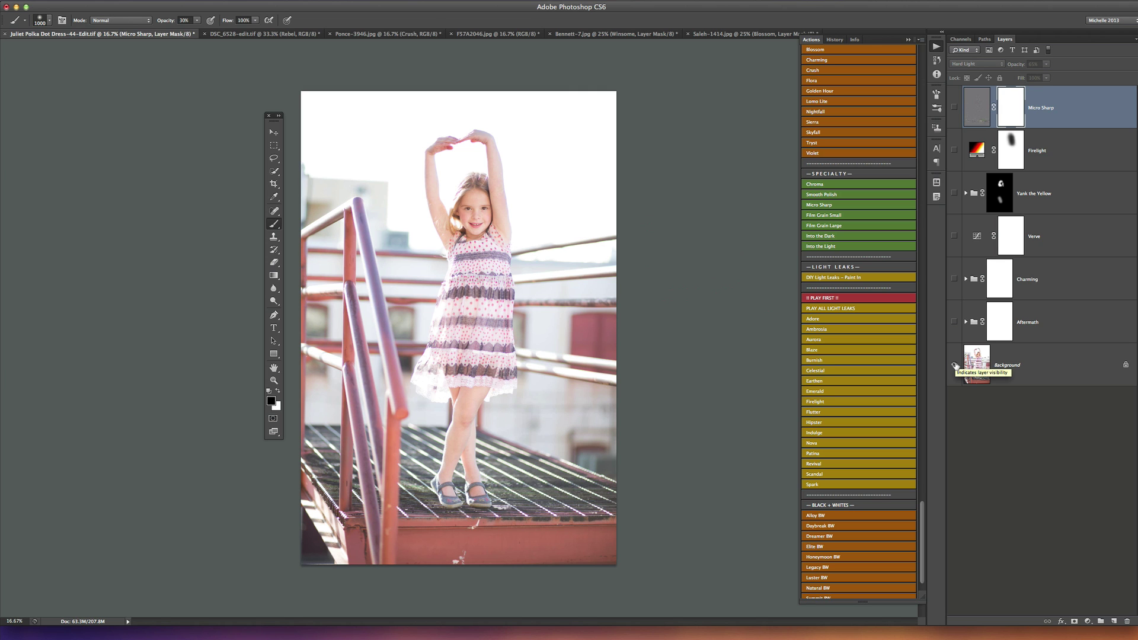
{"action": "left_click", "coordinate": [956, 366], "text": "alt"}
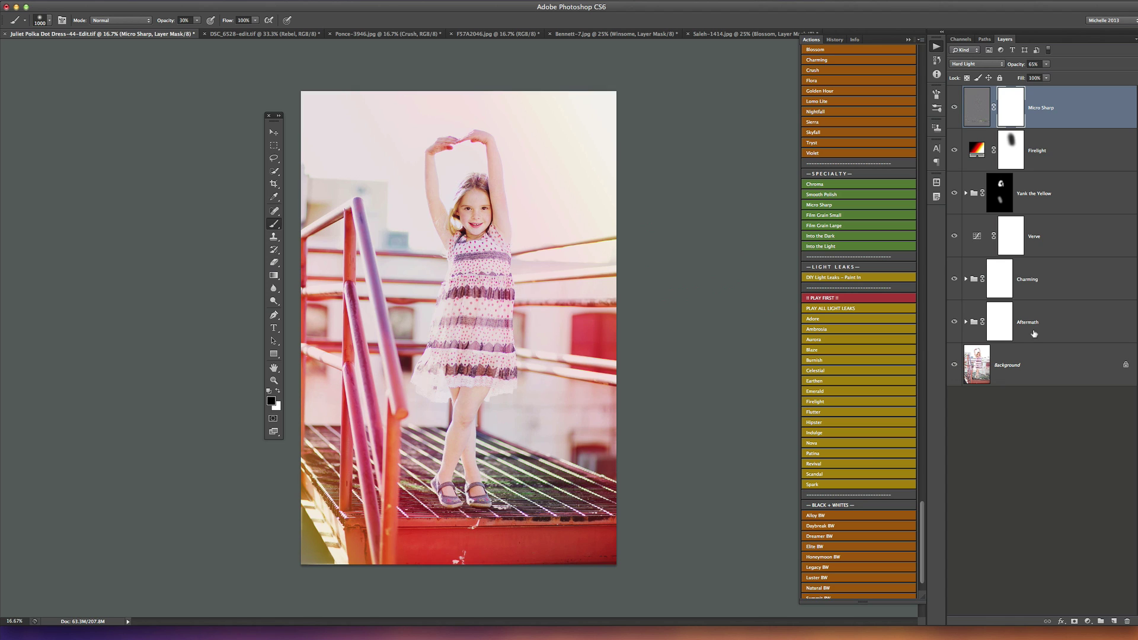
Raise the Verve layer's opacity from 50% to about 58%.
{"action": "left_click", "coordinate": [1034, 239]}
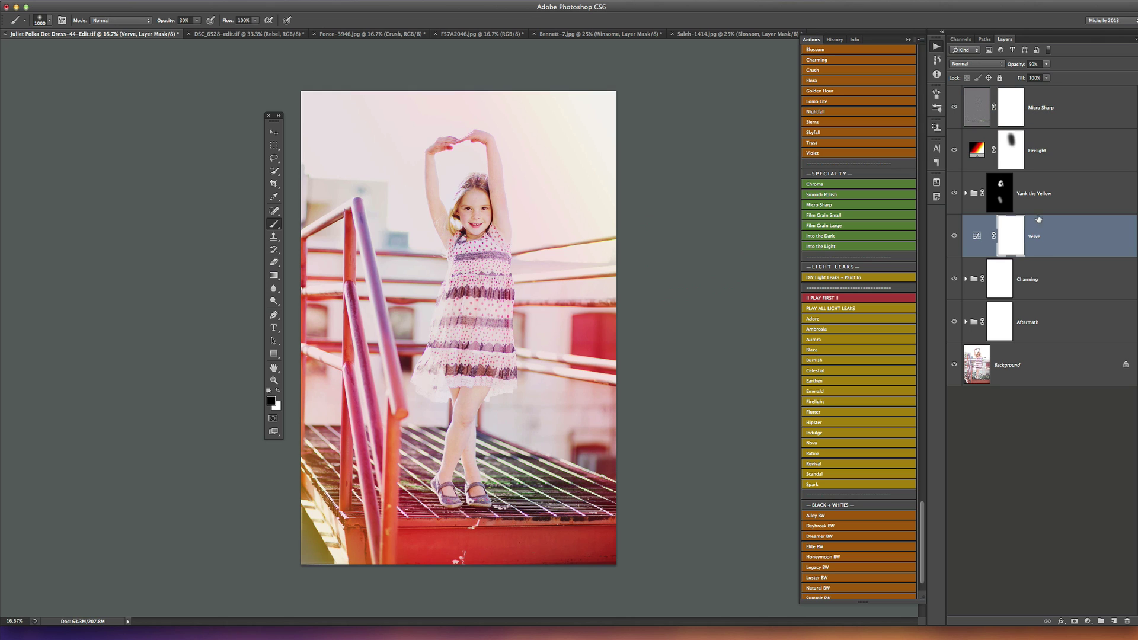
{"action": "left_click", "coordinate": [1047, 65]}
{"action": "mouse_move", "coordinate": [1050, 78]}
{"action": "left_mouse_down"}
{"action": "mouse_move", "coordinate": [1064, 76]}
{"action": "mouse_move", "coordinate": [1053, 77]}
{"action": "left_mouse_up"}
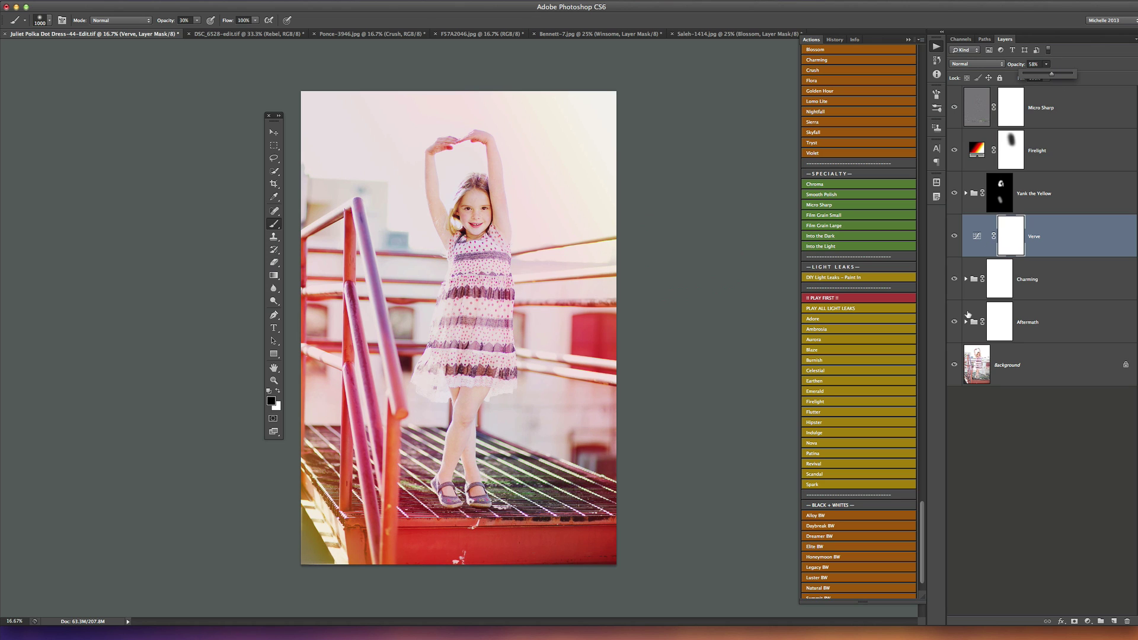
Expand the Aftermath group to inspect its layers, then collapse it again.
{"action": "left_click", "coordinate": [1035, 325]}
{"action": "left_click", "coordinate": [966, 323]}
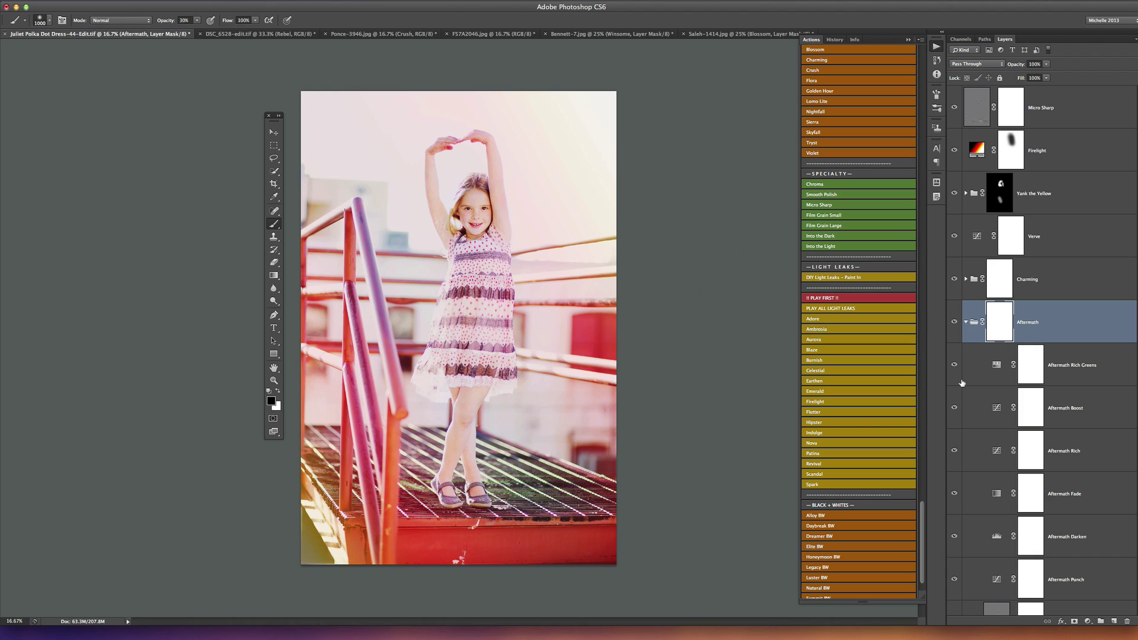
{"action": "scroll", "coordinate": [962, 383], "scroll_direction": "down", "scroll_amount": 1}
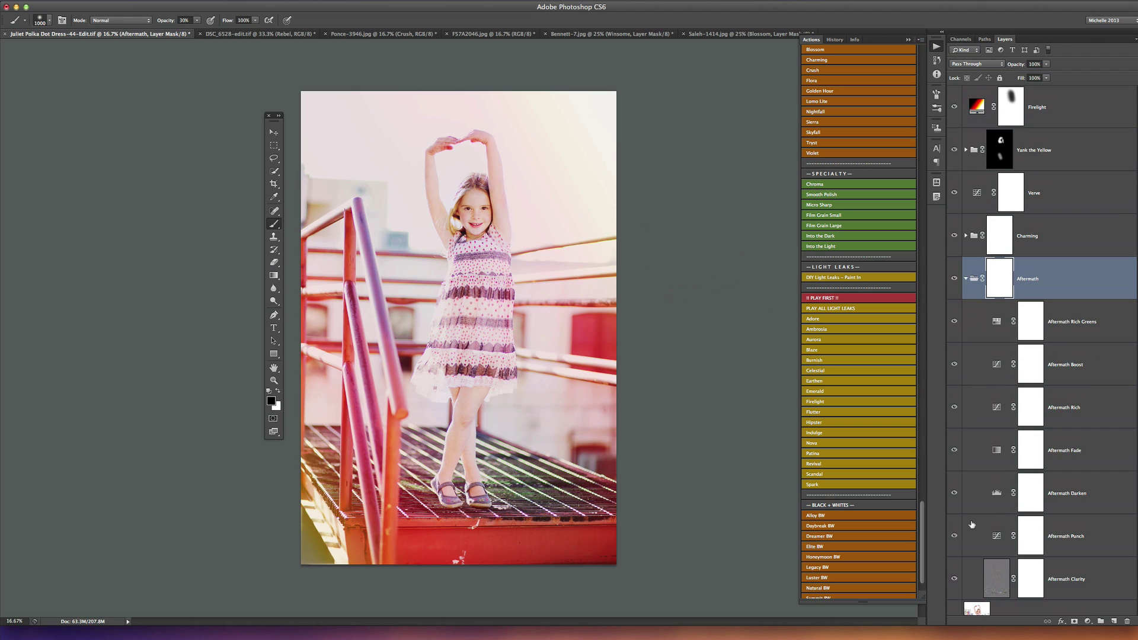
{"action": "left_click", "coordinate": [967, 279]}
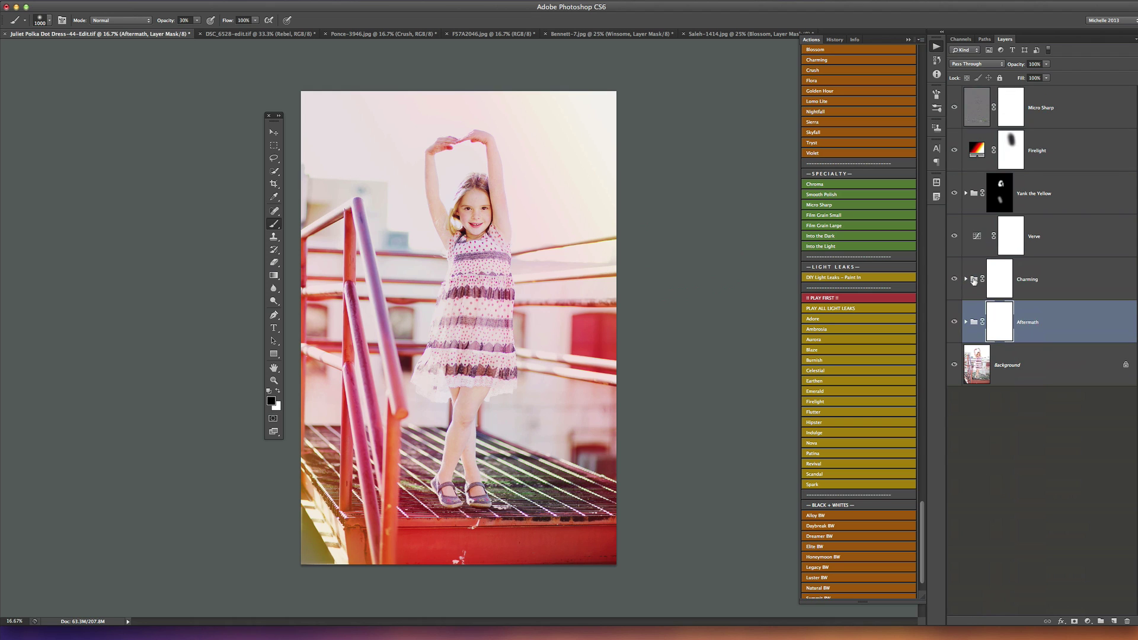